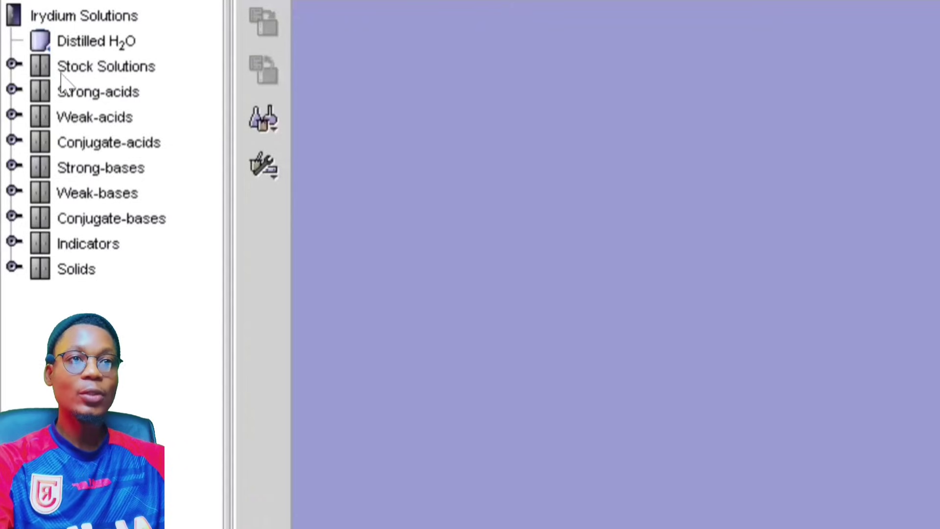
# Examine the contents of the stock solutions, strong-acid, weak-acid and conjugate-acid cabinets in the stockroom.
pyautogui.doubleClick(46, 74)
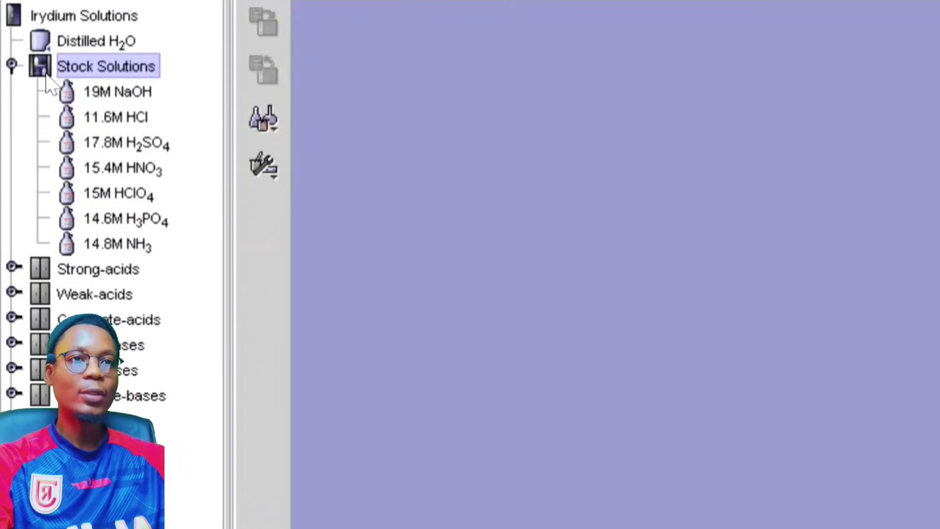
pyautogui.doubleClick(47, 74)
pyautogui.doubleClick(59, 92)
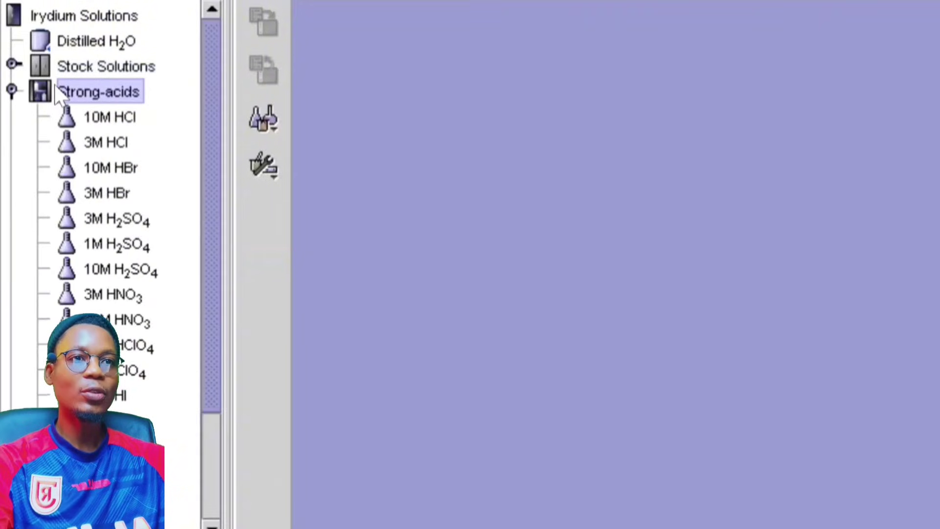
pyautogui.doubleClick(59, 93)
pyautogui.doubleClick(62, 116)
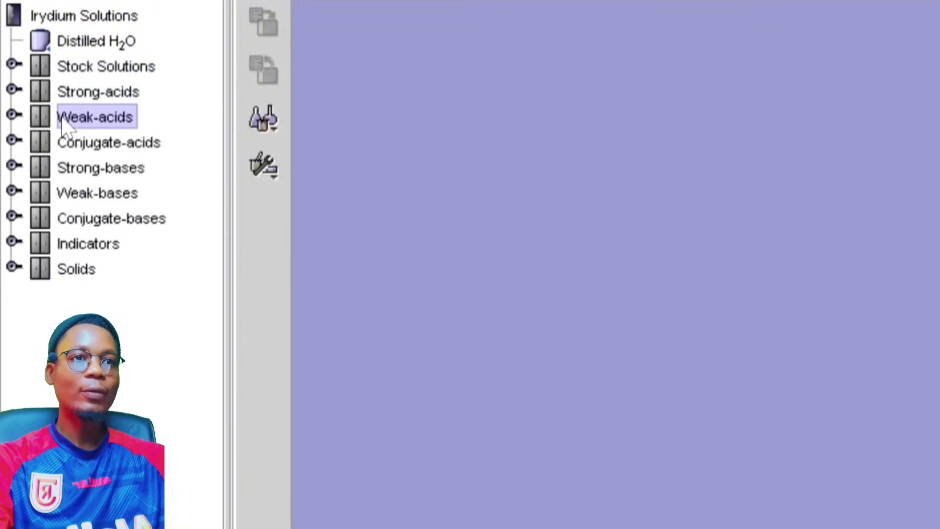
pyautogui.doubleClick(62, 100)
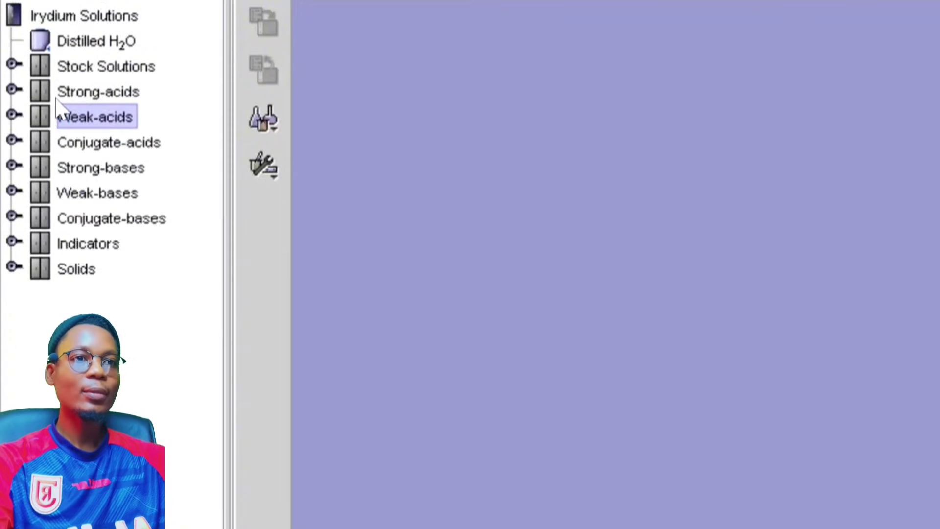
pyautogui.doubleClick(65, 144)
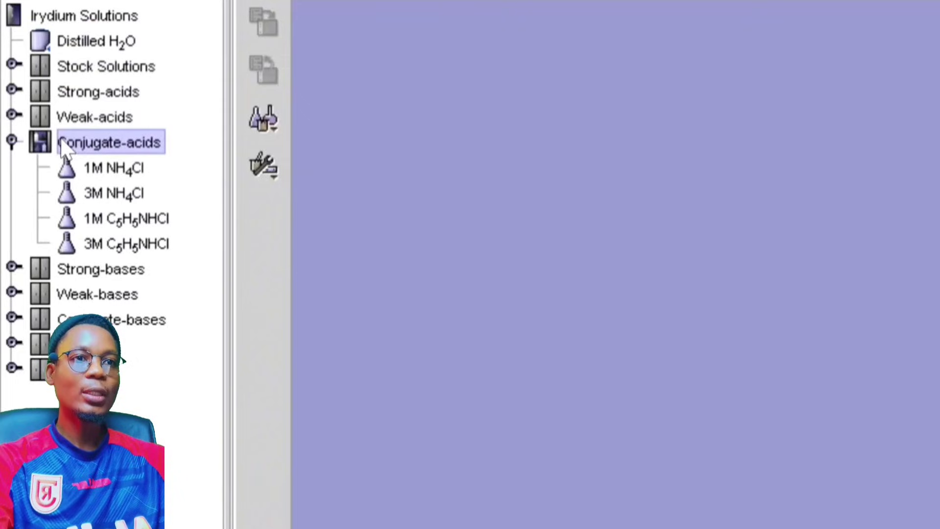
pyautogui.doubleClick(64, 146)
# Examine the strong-base, weak-base, conjugate-base, indicator and solid cabinets in the stockroom.
pyautogui.doubleClick(70, 169)
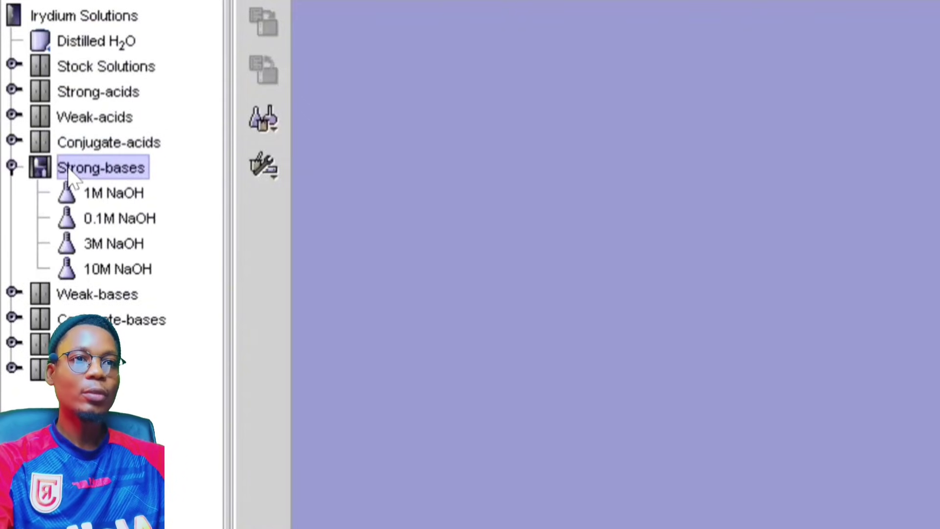
pyautogui.doubleClick(70, 172)
pyautogui.doubleClick(73, 196)
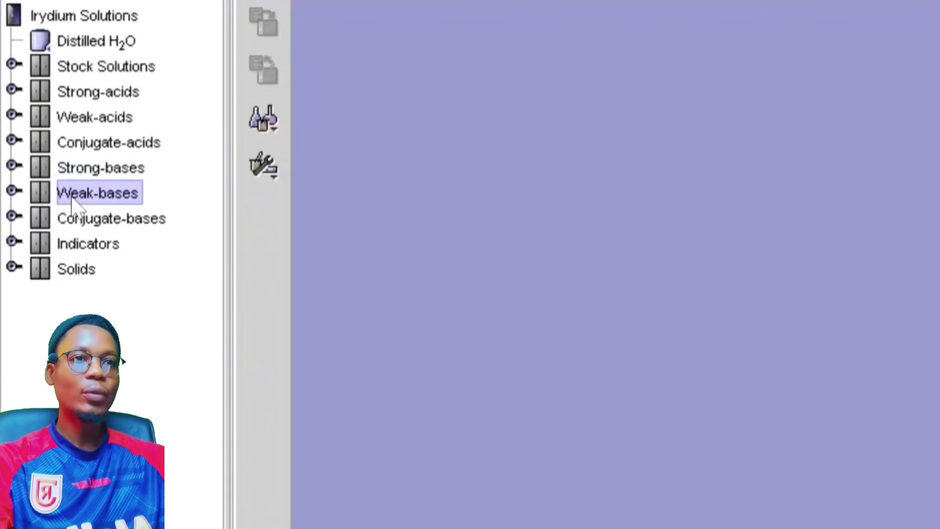
pyautogui.doubleClick(72, 196)
pyautogui.doubleClick(78, 221)
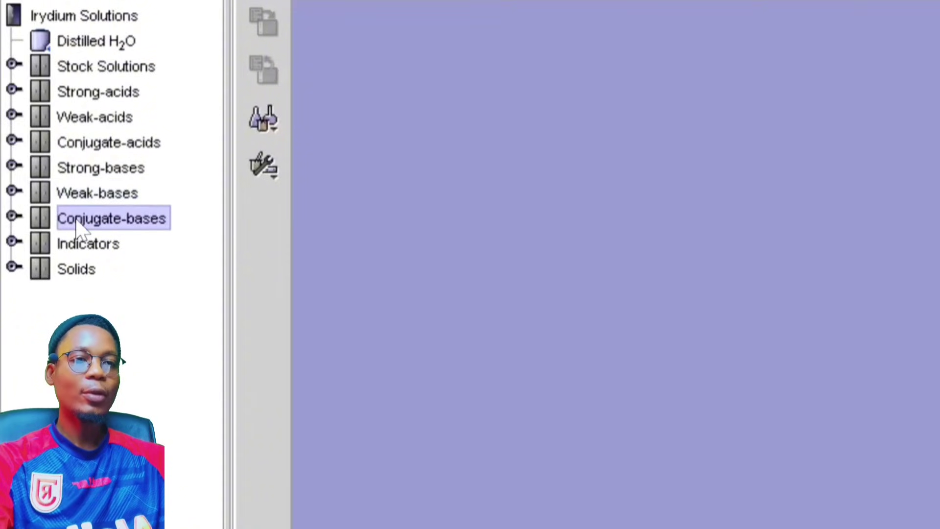
pyautogui.doubleClick(77, 220)
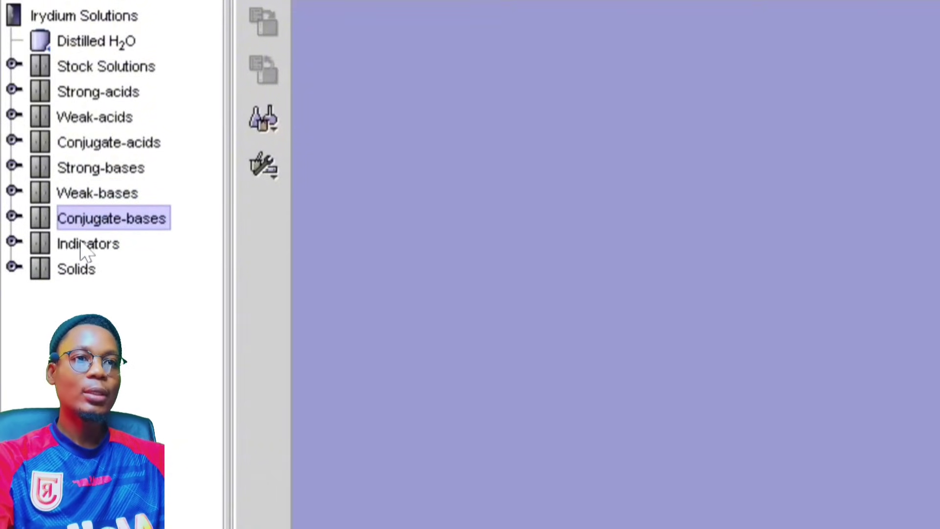
pyautogui.doubleClick(83, 245)
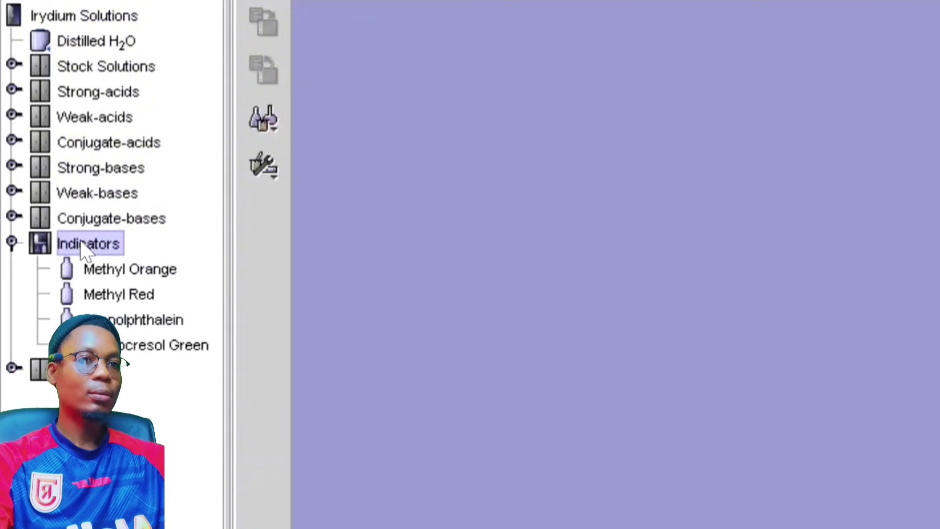
pyautogui.doubleClick(81, 244)
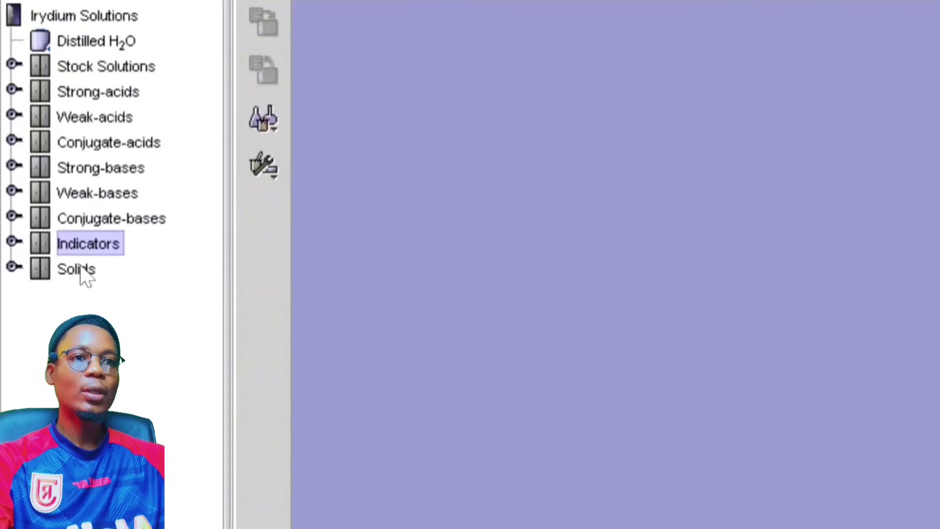
pyautogui.doubleClick(81, 269)
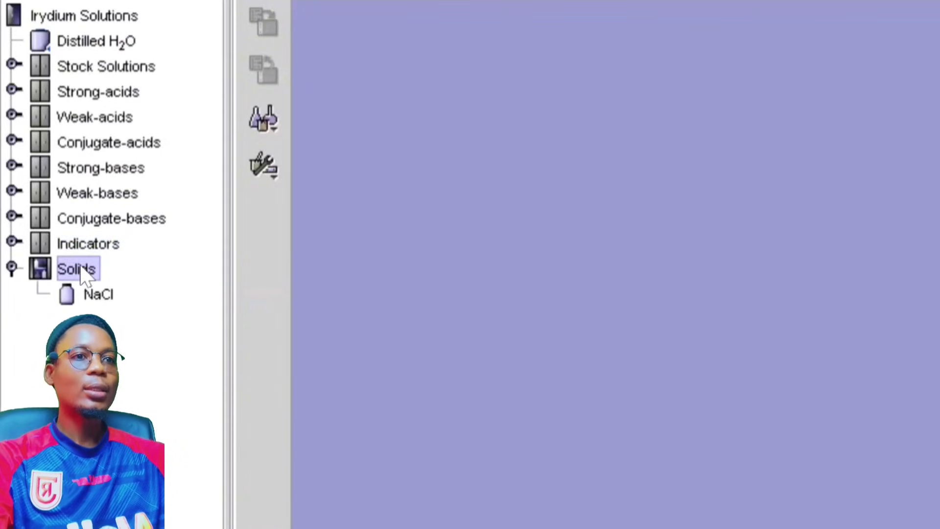
# Look through the available glassware types and sizes, including the Erlenmeyers and graduated cylinders.
pyautogui.click(270, 122)
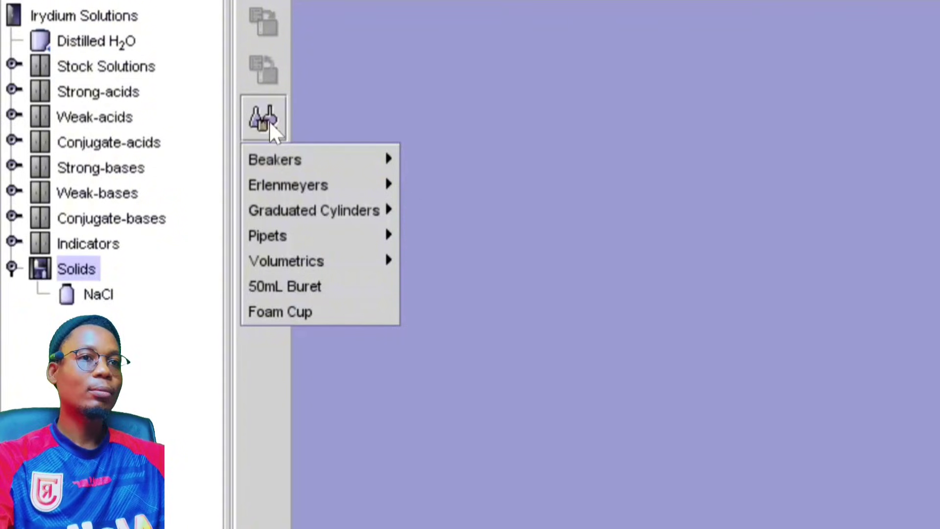
pyautogui.moveTo(301, 152)
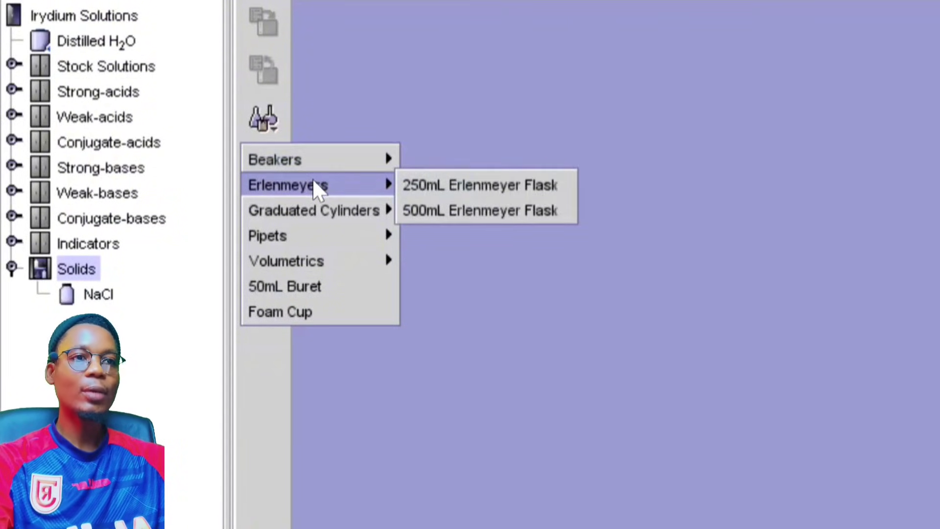
pyautogui.moveTo(333, 214)
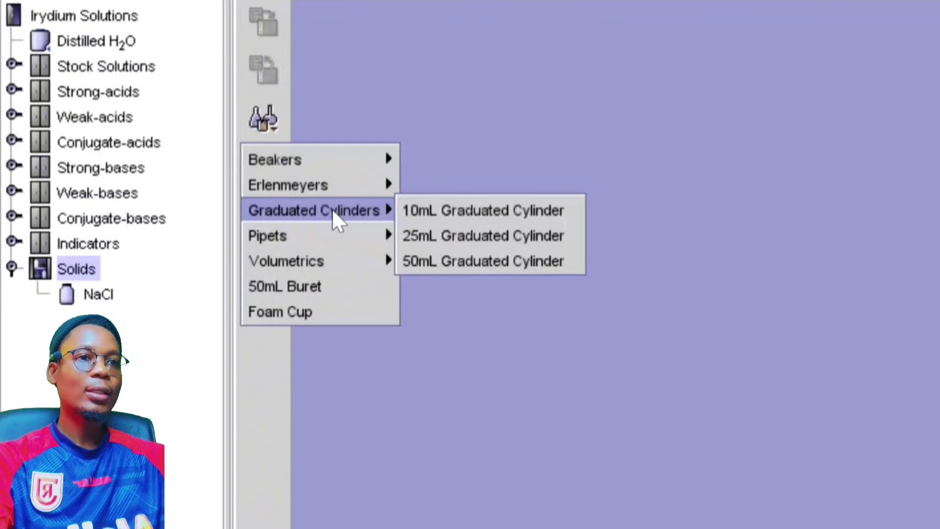
pyautogui.moveTo(343, 262)
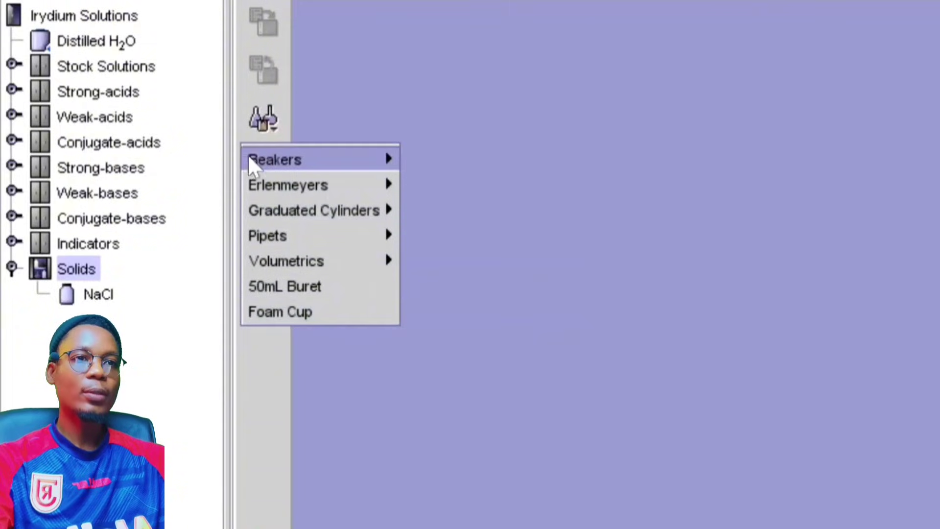
pyautogui.click(316, 78)
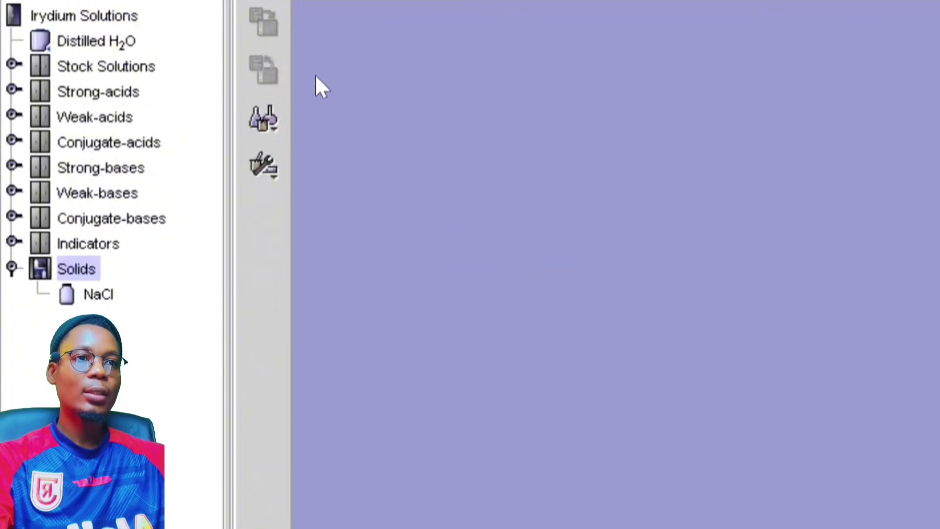
# Place a scale on the workbench and remove it again.
pyautogui.click(270, 158)
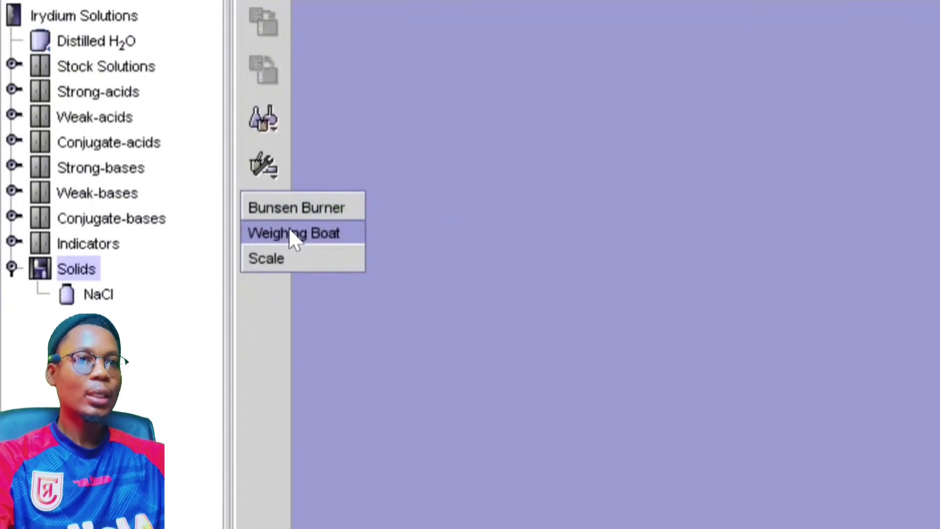
pyautogui.click(326, 260)
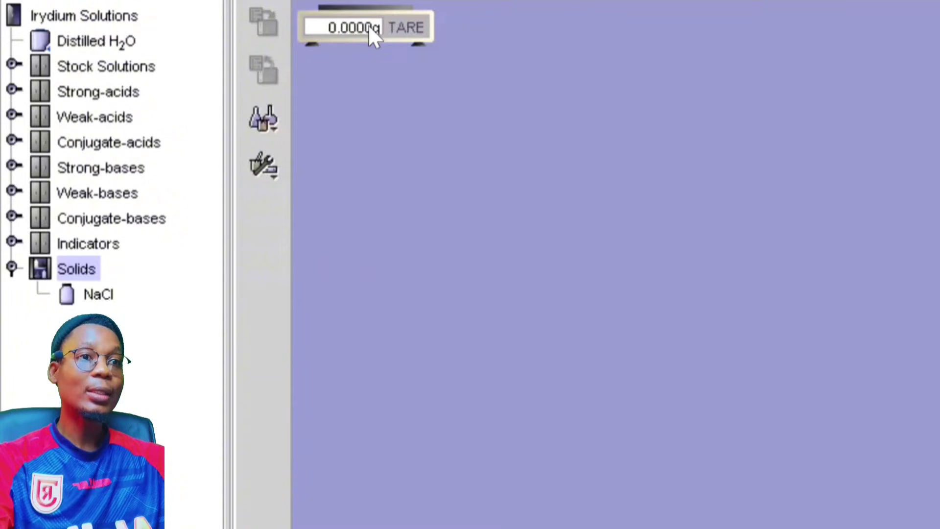
pyautogui.moveTo(370, 29); pyautogui.dragTo(602, 203)
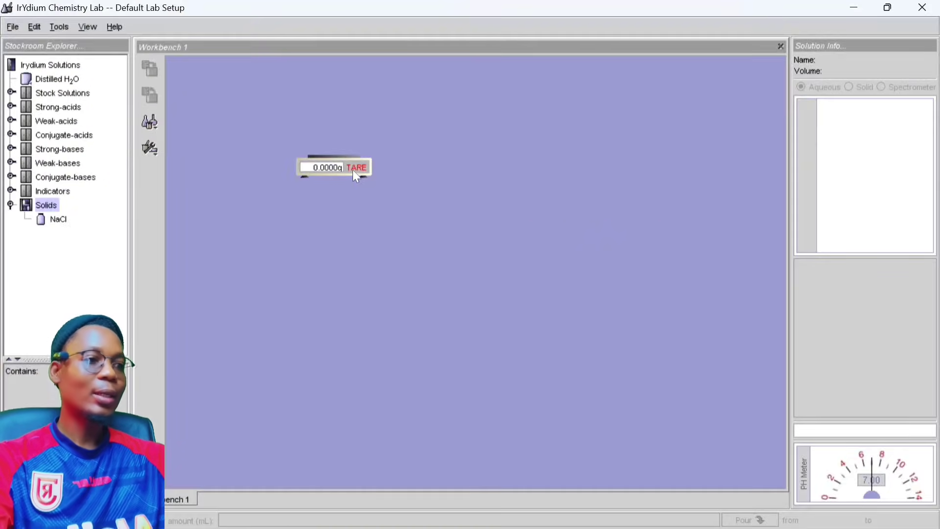
pyautogui.press('Delete')
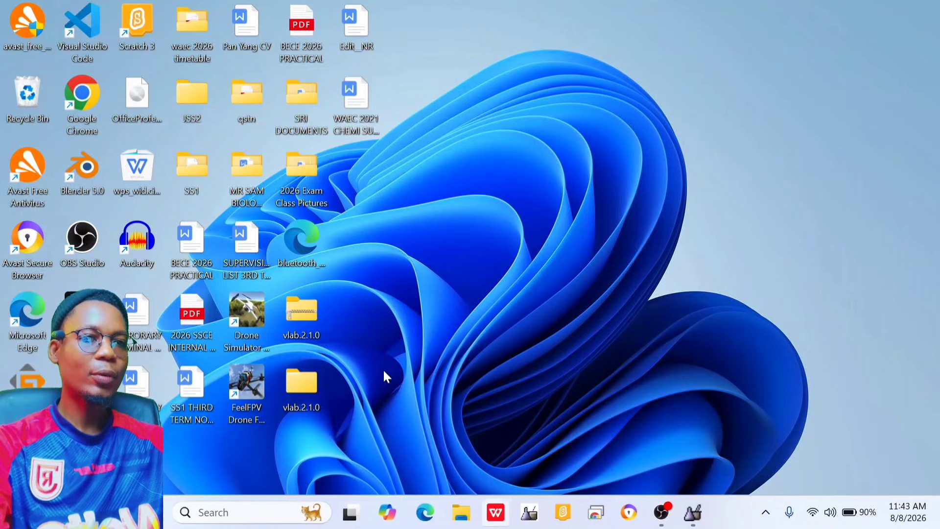
# Open the WAEC 2021 CHEMI SUMMER CLASS document from the desktop and switch back to IrYdium Chemistry Lab.
pyautogui.doubleClick(345, 112)
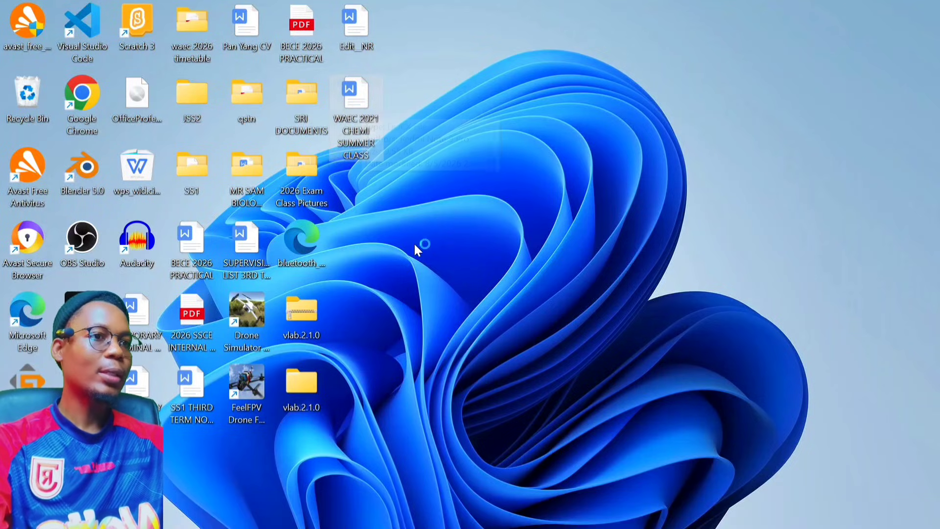
pyautogui.moveTo(611, 527)
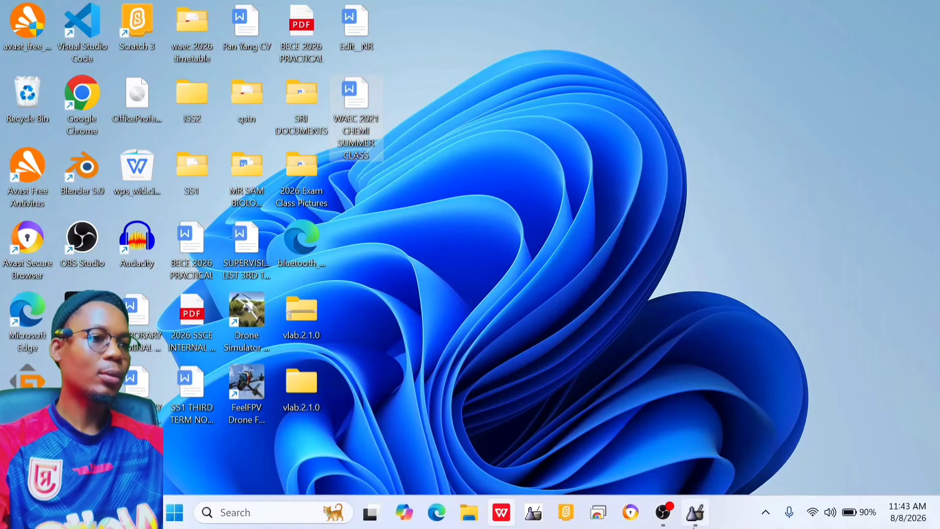
pyautogui.click(695, 517)
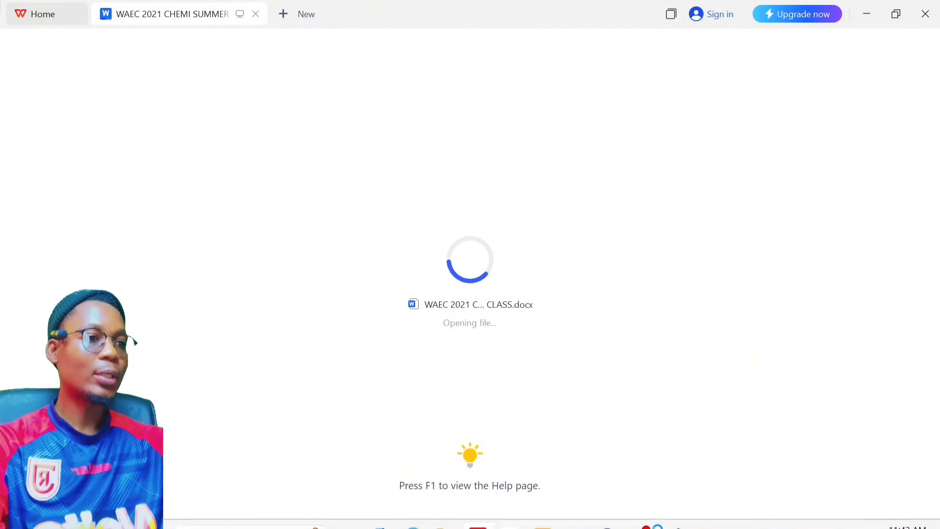
pyautogui.click(674, 512)
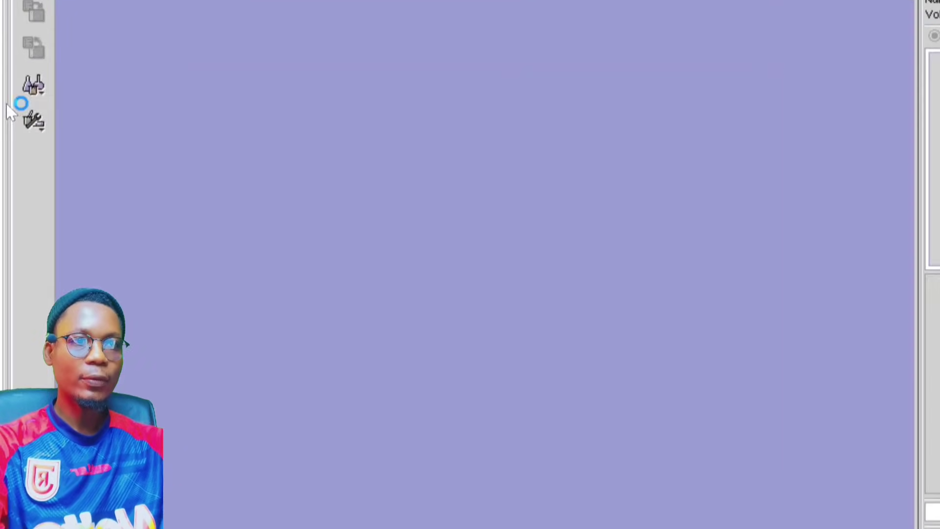
# Add a 250mL beaker and place it near the middle of the workbench.
pyautogui.click(36, 90)
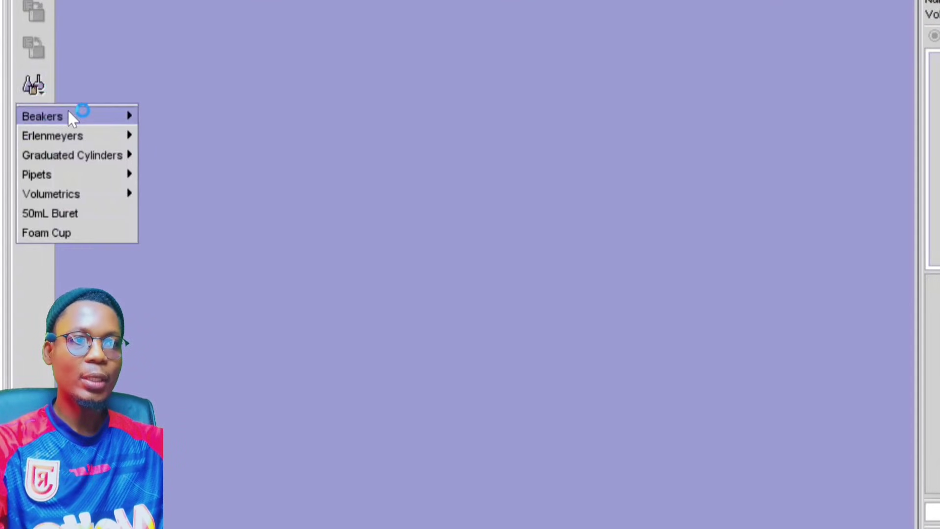
pyautogui.moveTo(69, 111)
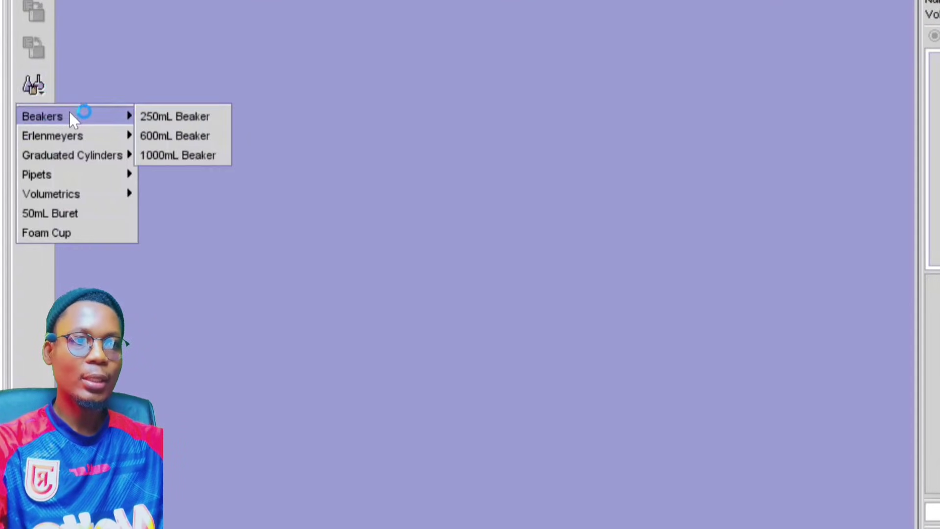
pyautogui.click(166, 118)
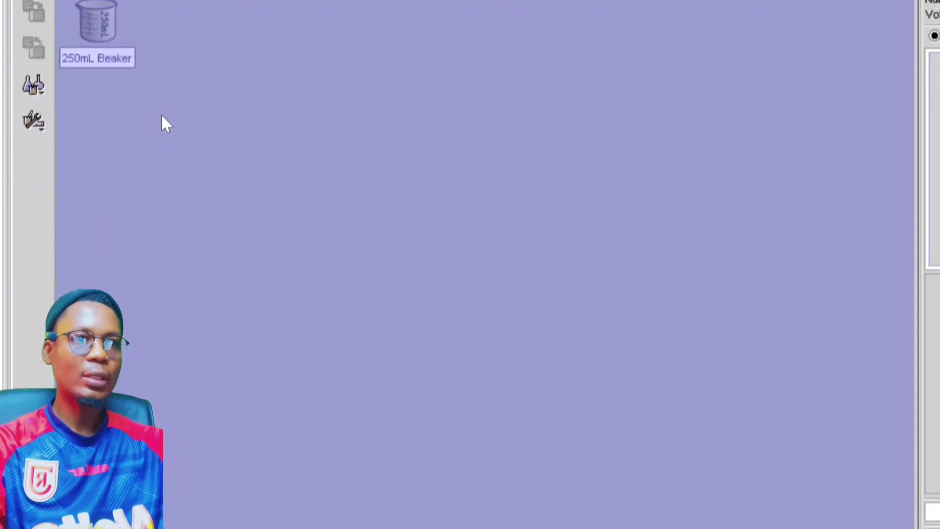
pyautogui.moveTo(106, 24); pyautogui.dragTo(453, 245)
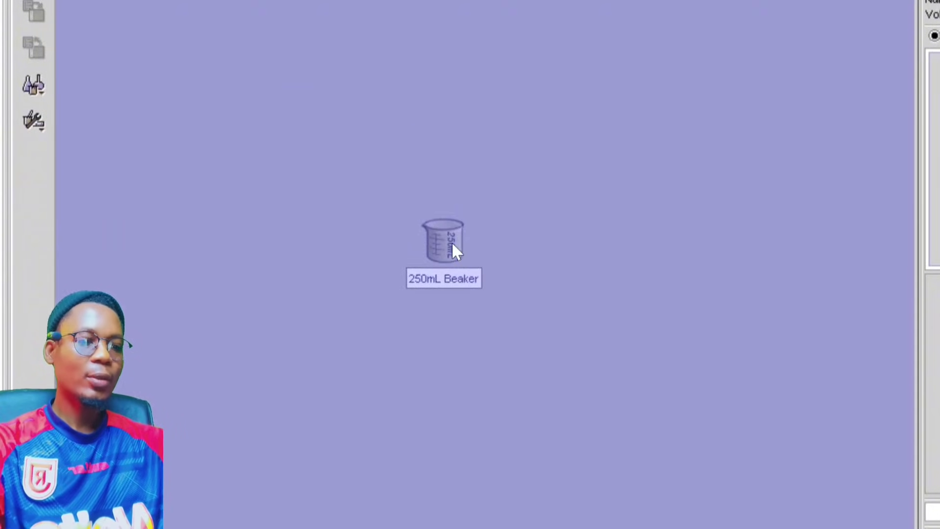
# Duplicate the 250mL beaker twice to have three identical beakers on the workbench.
pyautogui.rightClick(453, 250)
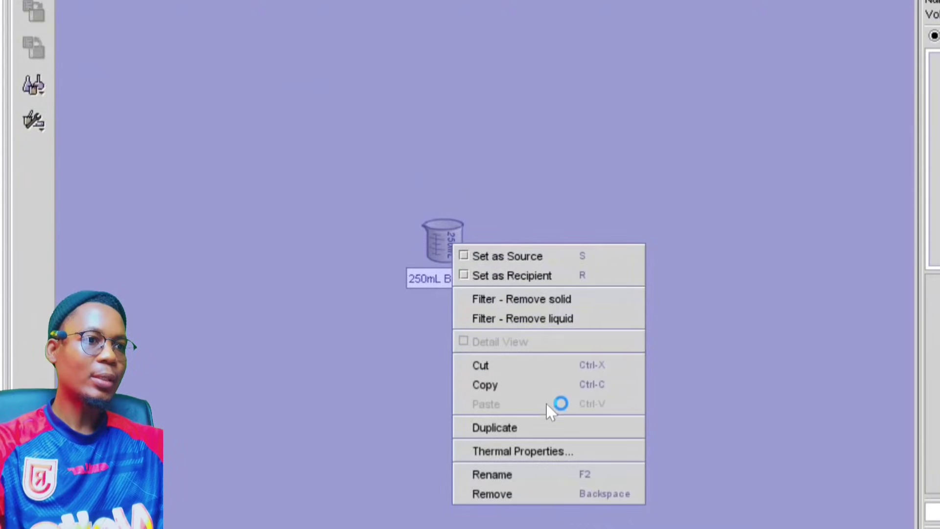
pyautogui.click(546, 425)
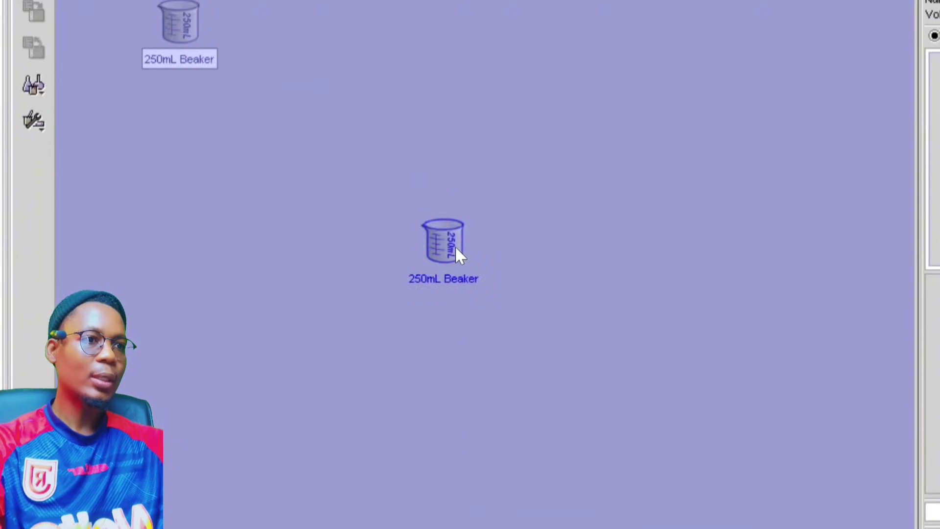
pyautogui.rightClick(456, 248)
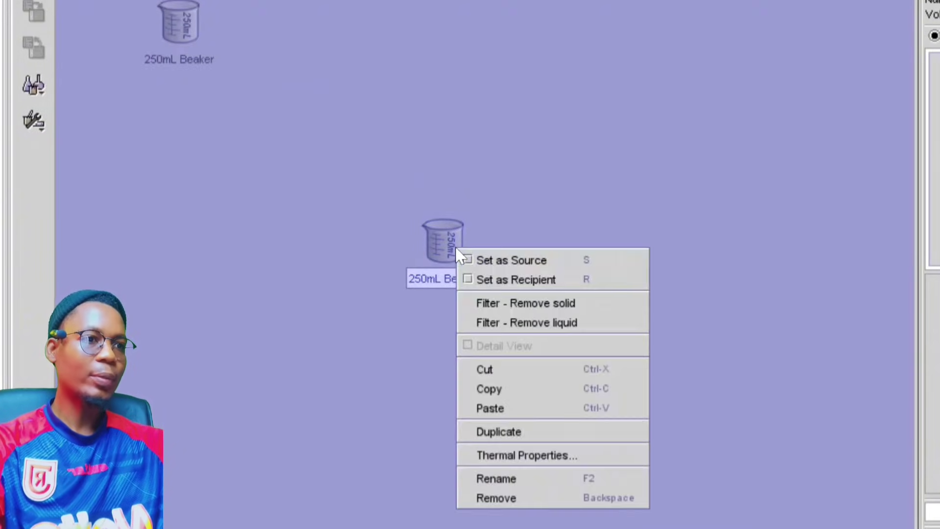
pyautogui.click(559, 436)
# Arrange the three 250mL beakers side by side in a row in the lower right area of the workbench.
pyautogui.moveTo(453, 250); pyautogui.dragTo(656, 361)
pyautogui.moveTo(279, 42); pyautogui.dragTo(388, 95)
pyautogui.moveTo(277, 26); pyautogui.dragTo(737, 356)
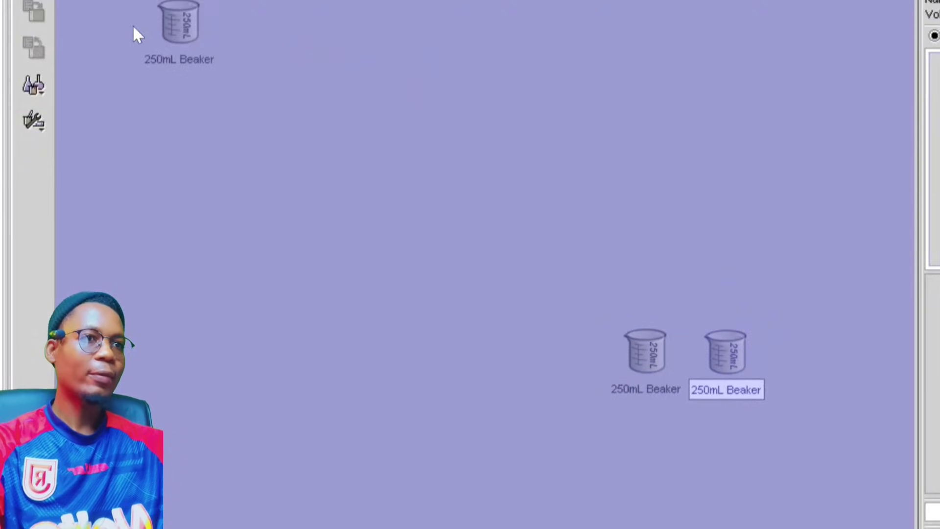
pyautogui.moveTo(179, 21); pyautogui.dragTo(795, 358)
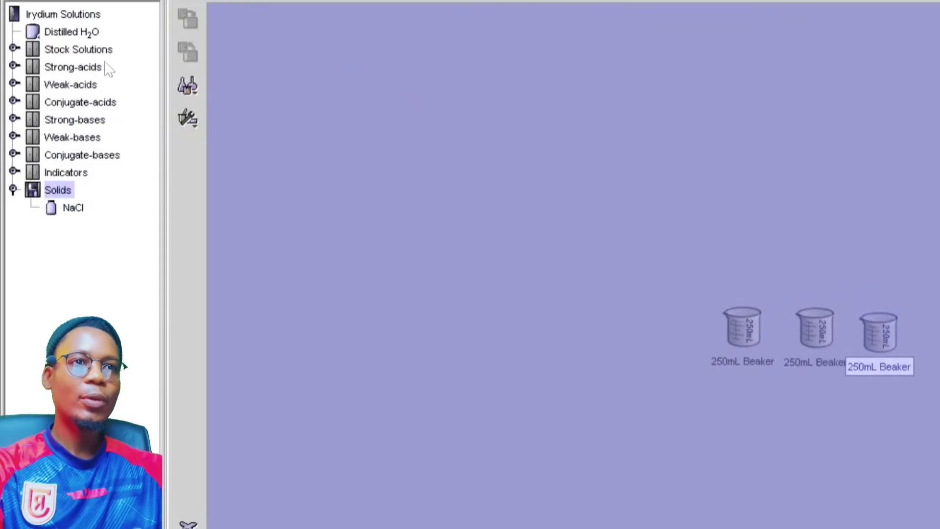
# Add the 1M HCl strong acid solution to the workbench and place its flask above the leftmost 250mL beaker.
pyautogui.click(73, 67)
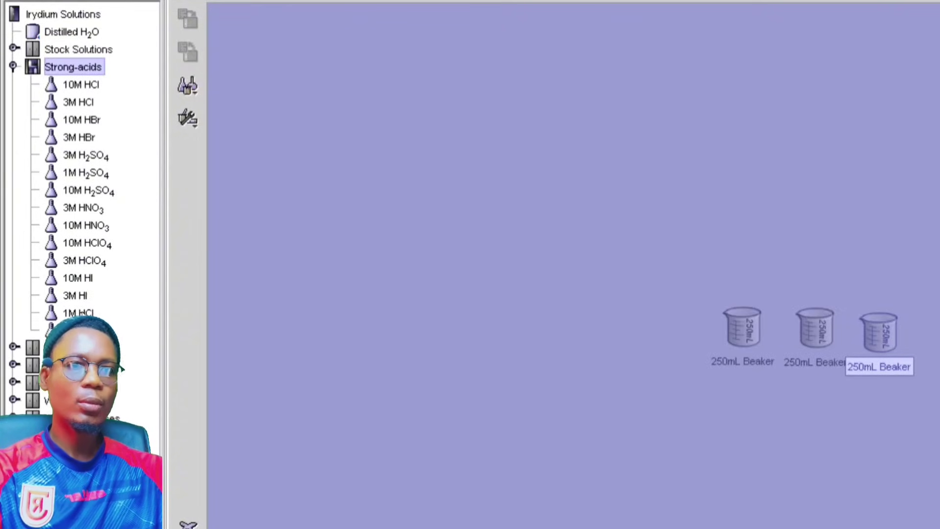
pyautogui.doubleClick(81, 313)
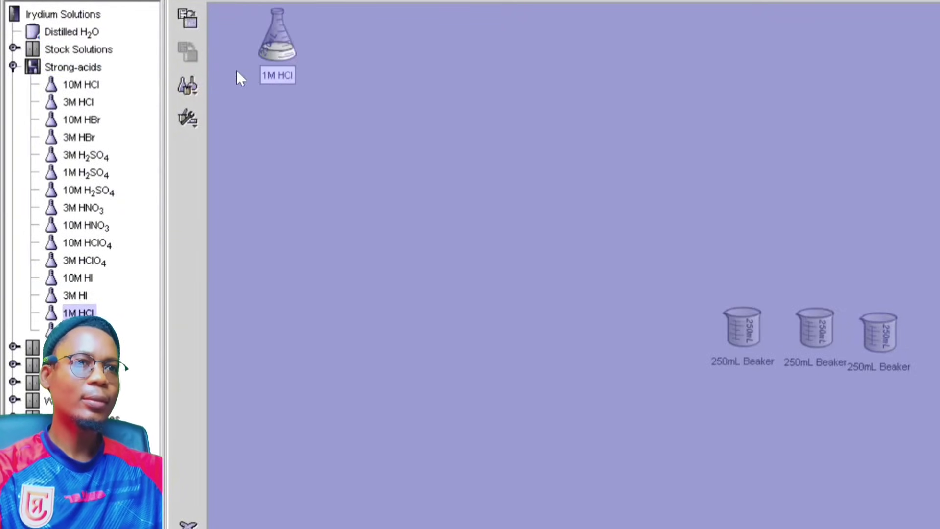
pyautogui.moveTo(276, 41); pyautogui.dragTo(743, 233)
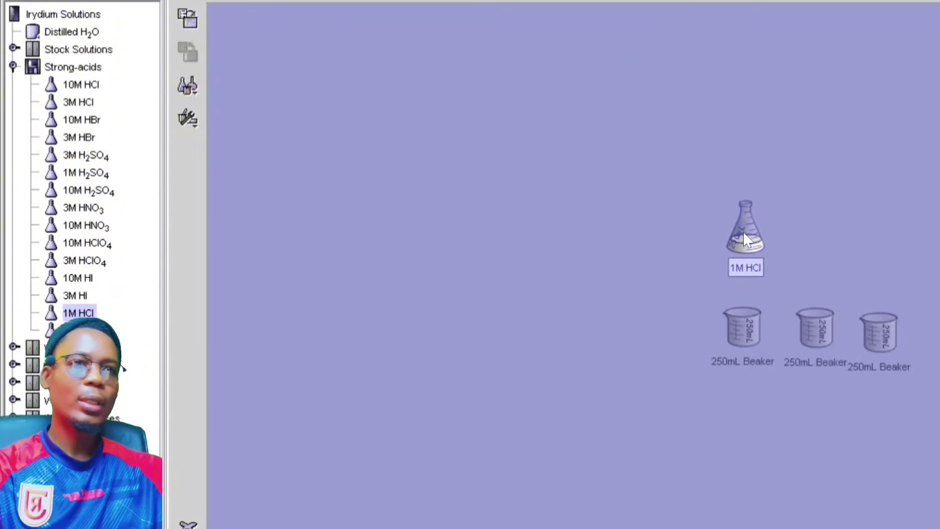
pyautogui.click(69, 69)
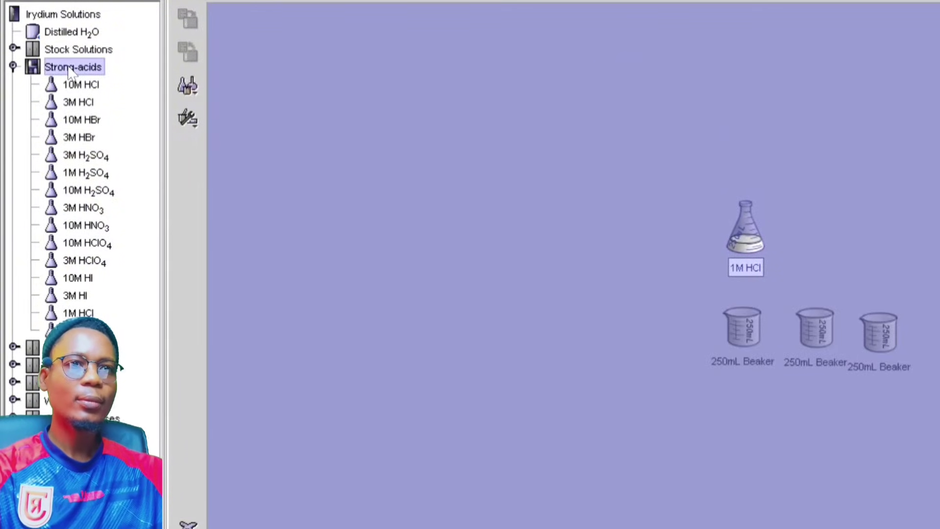
pyautogui.doubleClick(37, 69)
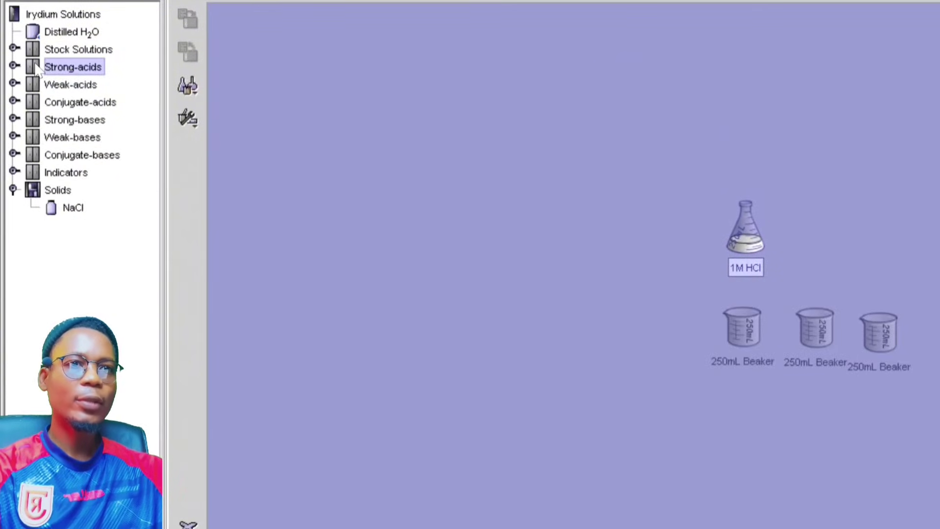
# Add the 1M NaOH strong base solution and place its flask beside the 1M HCl, above the middle beaker.
pyautogui.doubleClick(28, 123)
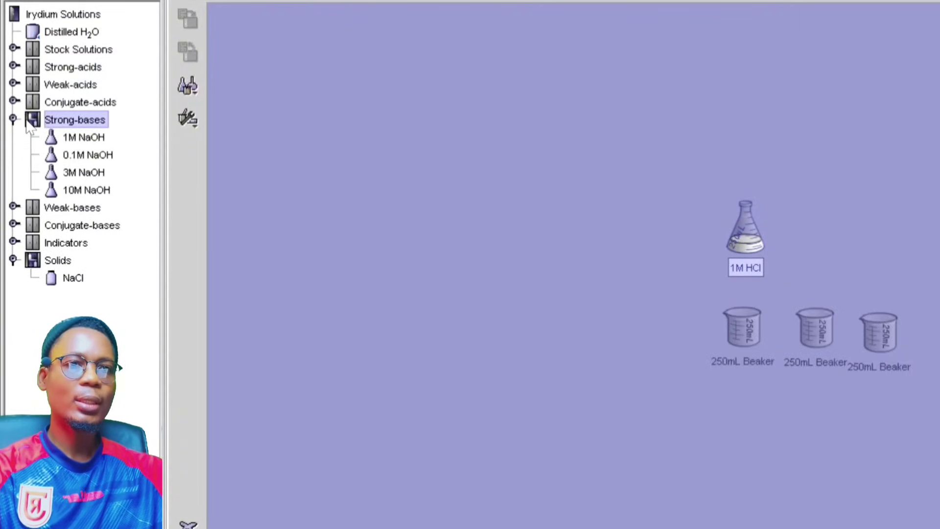
pyautogui.doubleClick(84, 139)
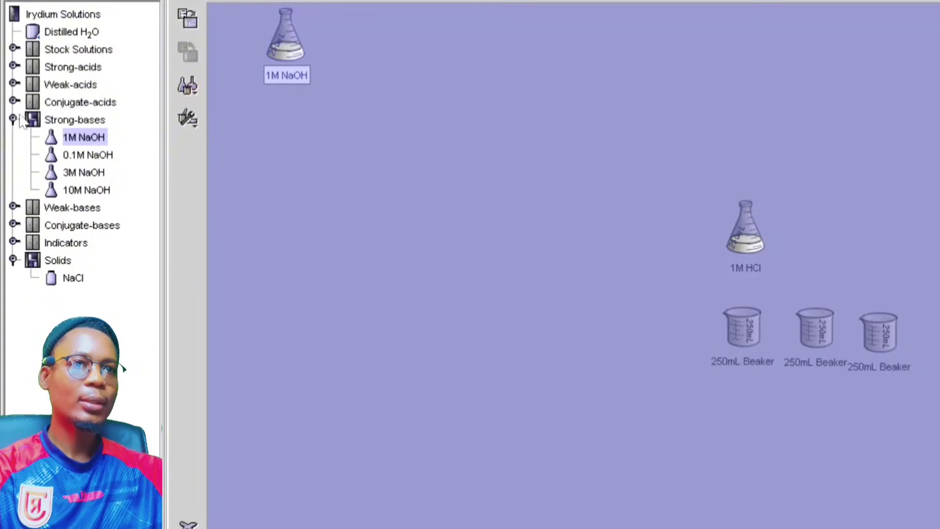
pyautogui.doubleClick(35, 121)
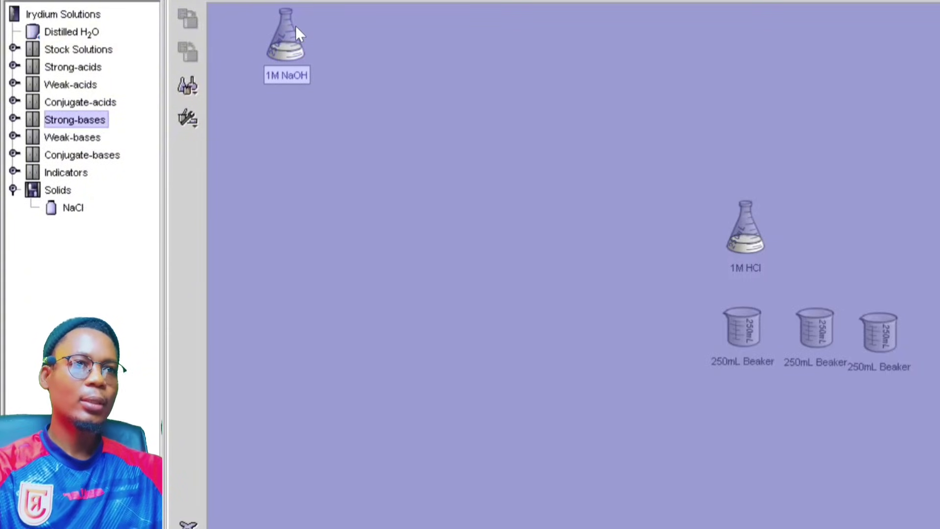
pyautogui.moveTo(289, 50); pyautogui.dragTo(816, 251)
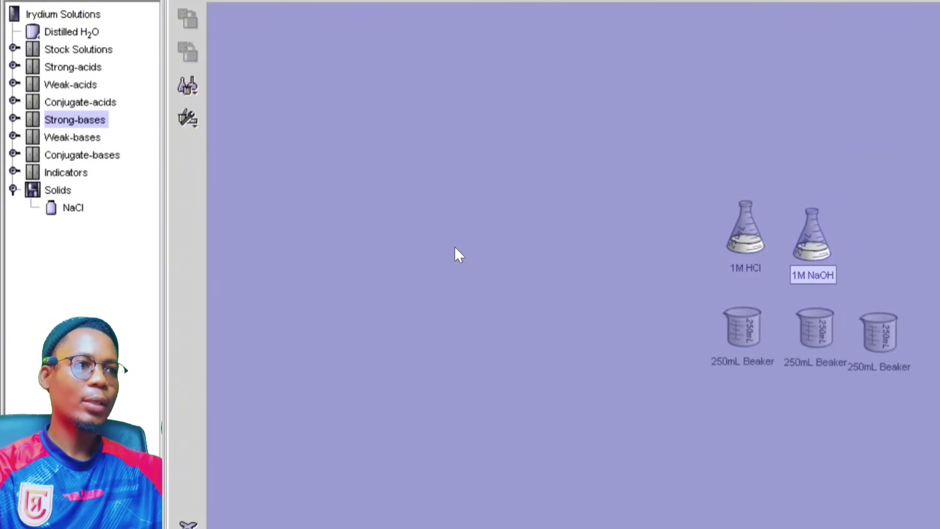
pyautogui.moveTo(813, 255); pyautogui.dragTo(811, 239)
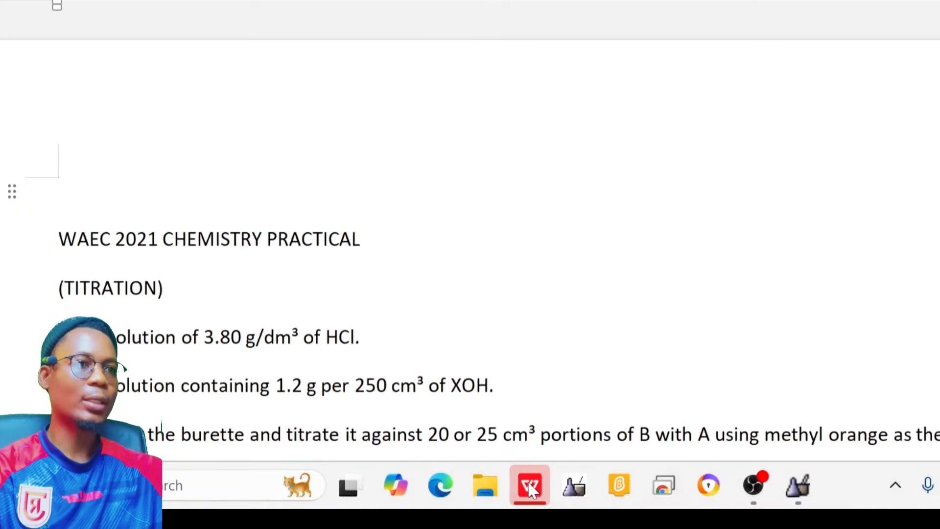
# Review the titration instructions in the WAEC 2021 chemistry practical document.
pyautogui.scroll(-5, 470, 254)
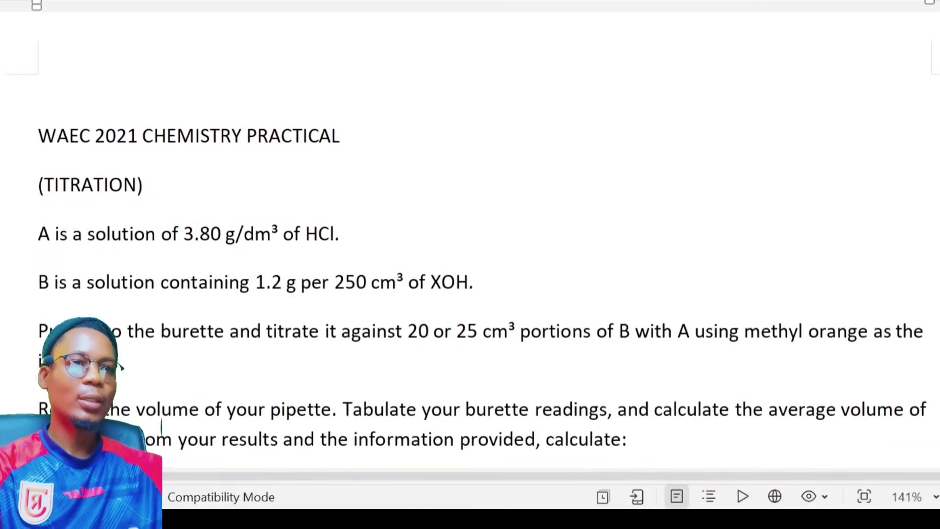
pyautogui.scroll(-1, 470, 254)
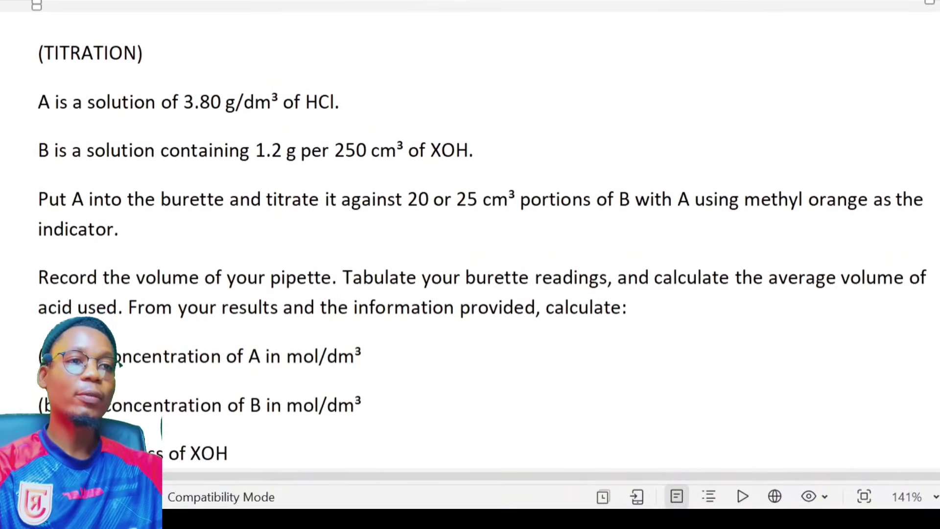
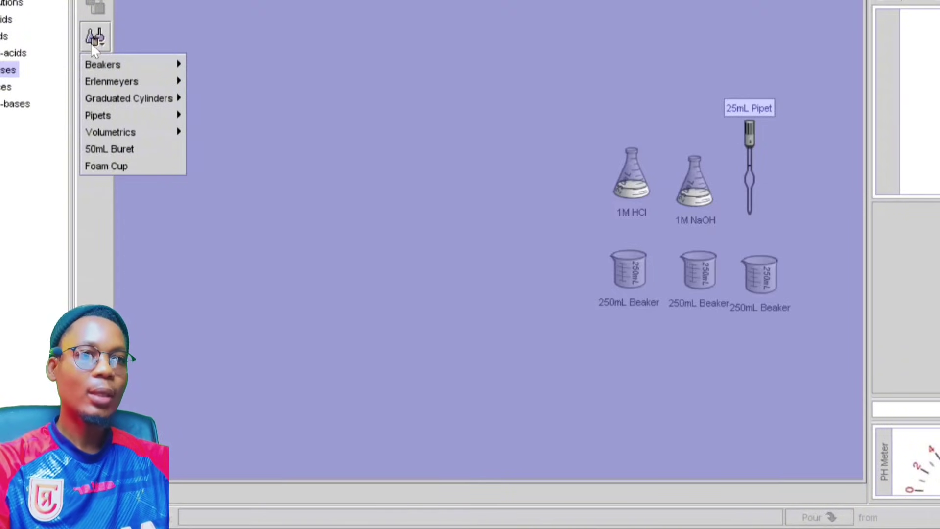
# Place a 50mL buret in the open area of the workbench and pour 50 mL of 1M HCl into it.
pyautogui.click(146, 151)
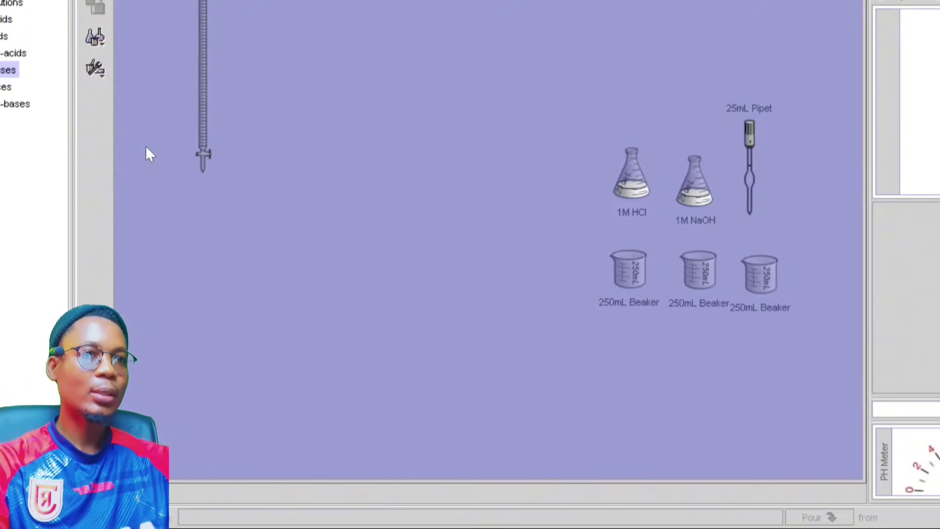
pyautogui.moveTo(203, 118); pyautogui.dragTo(332, 218)
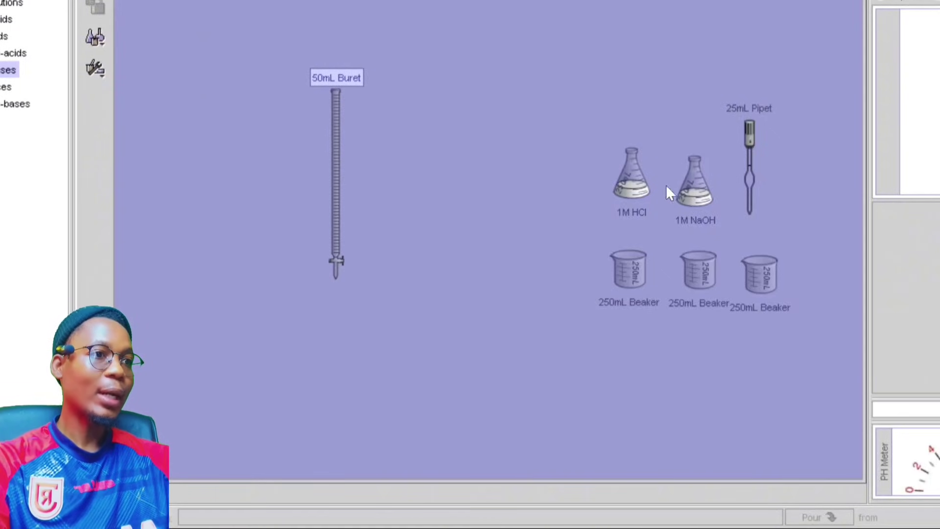
pyautogui.moveTo(632, 181); pyautogui.dragTo(346, 137)
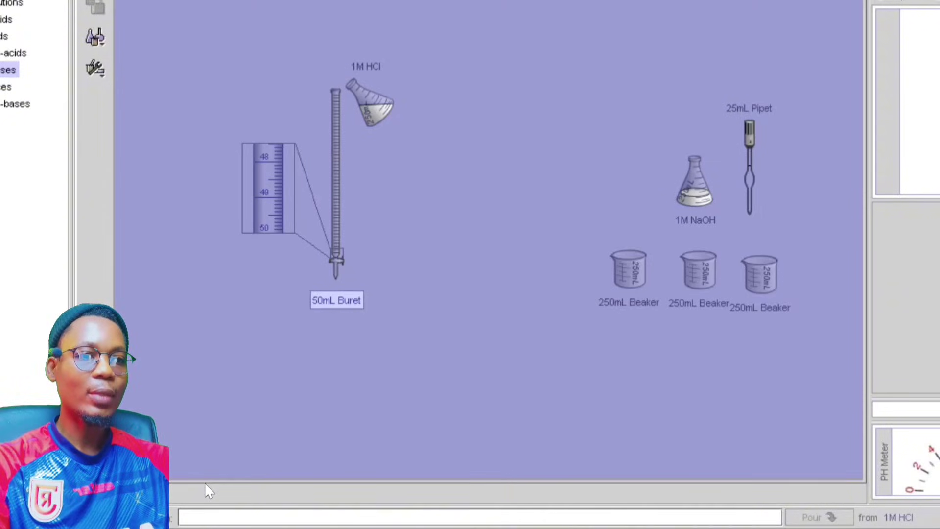
pyautogui.write('5')
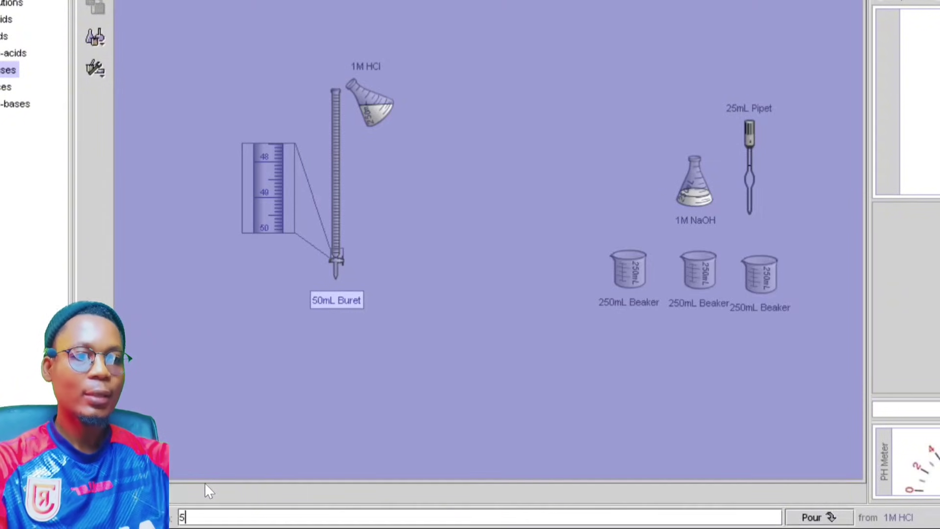
pyautogui.write('0')
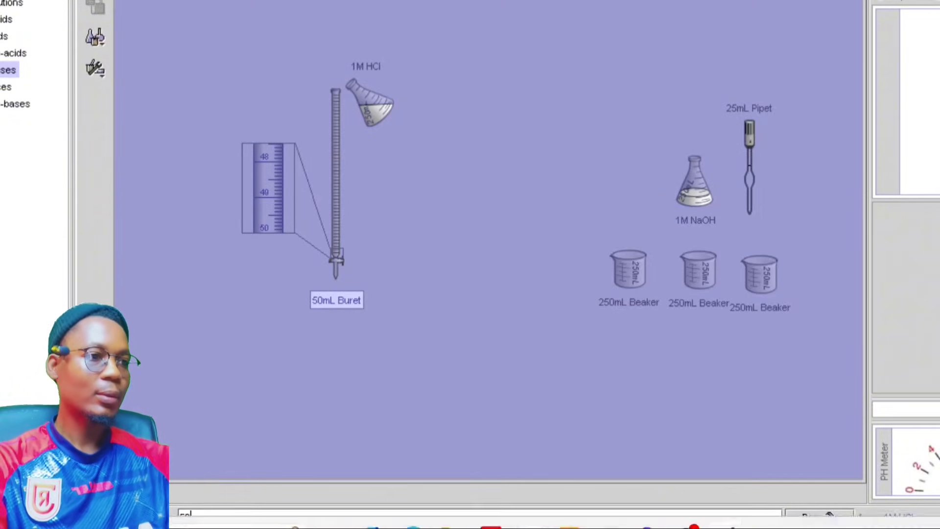
pyautogui.click(814, 515)
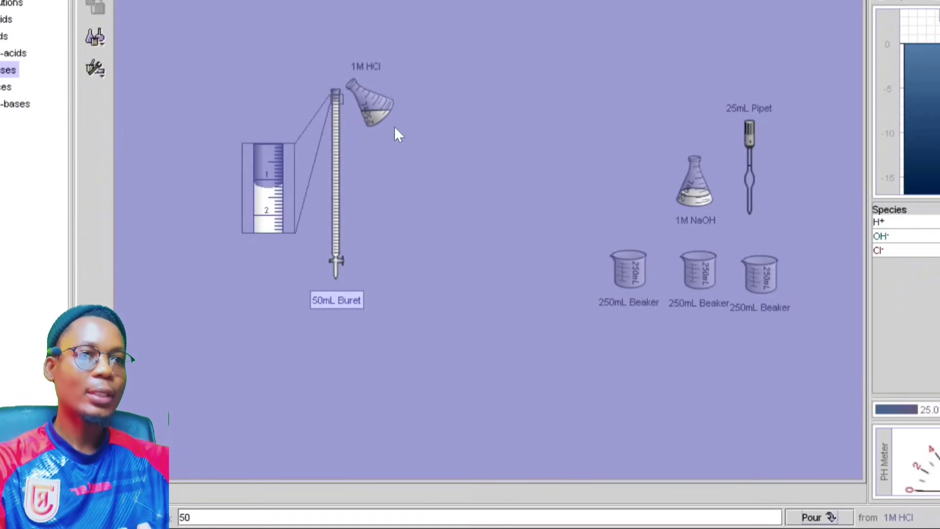
pyautogui.moveTo(376, 112); pyautogui.dragTo(557, 76)
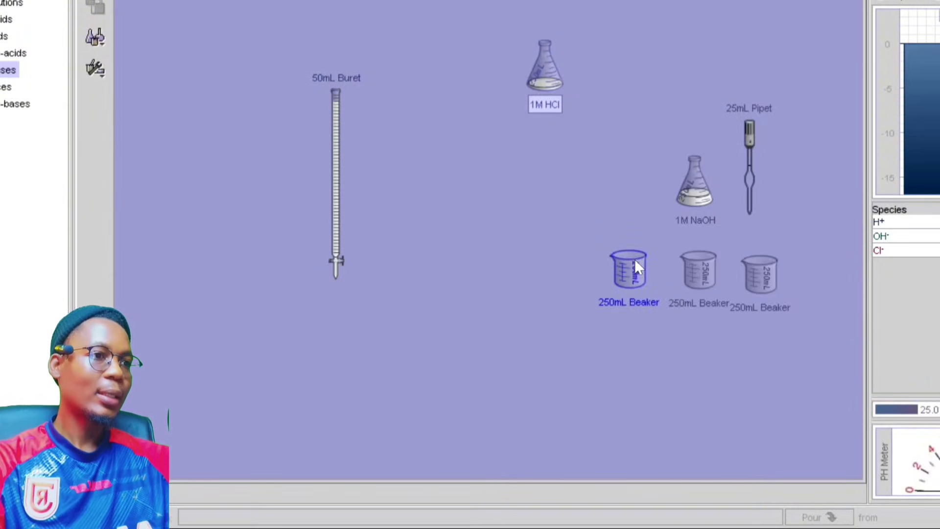
# Shift the leftmost beaker closer to its neighbours and place a new 250mL Erlenmeyer flask to the left of the beakers.
pyautogui.moveTo(634, 264); pyautogui.dragTo(655, 288)
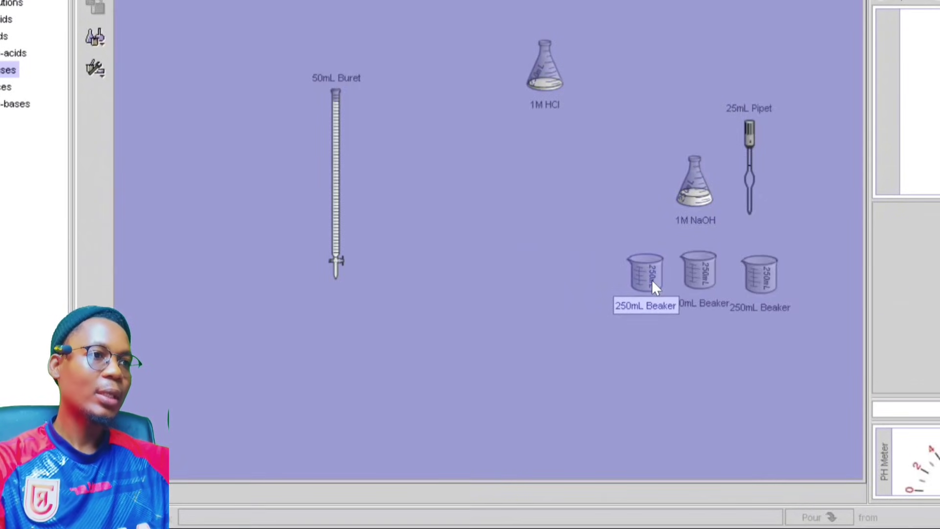
pyautogui.click(101, 39)
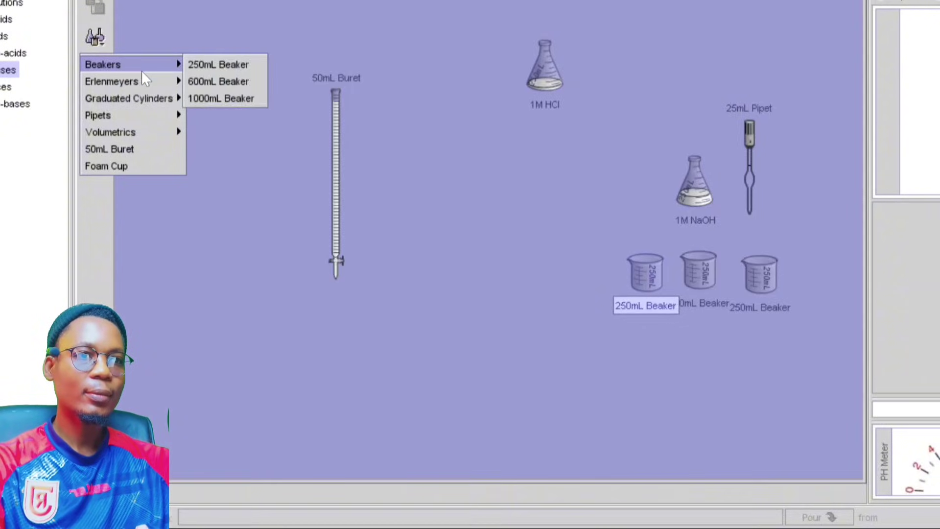
pyautogui.moveTo(146, 81)
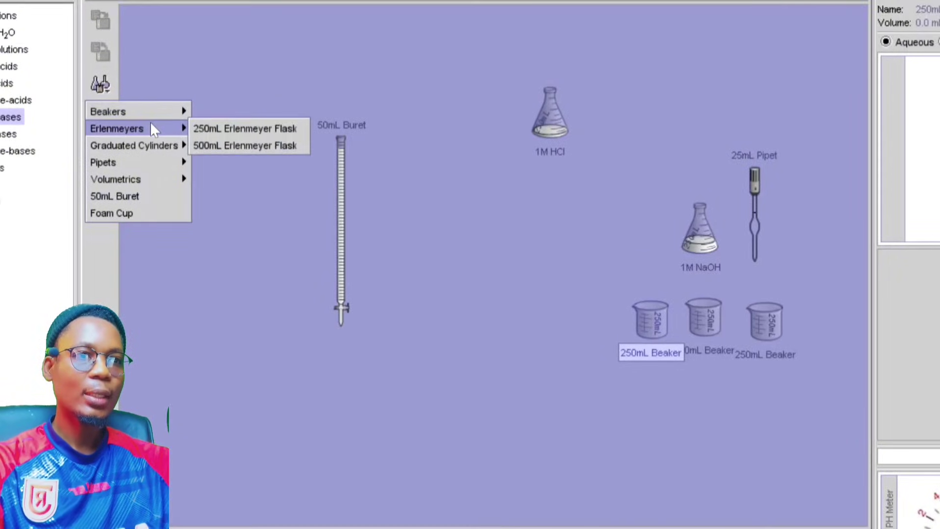
pyautogui.click(205, 128)
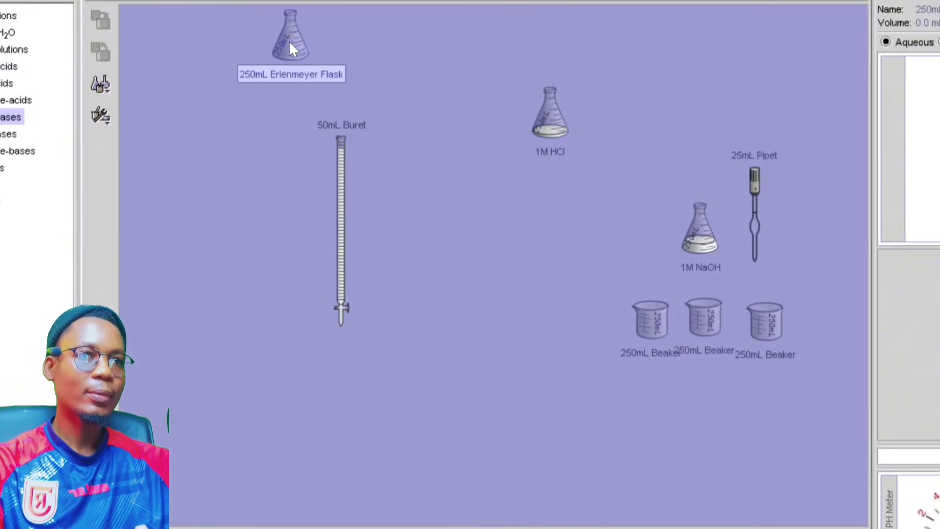
pyautogui.moveTo(289, 40); pyautogui.dragTo(535, 331)
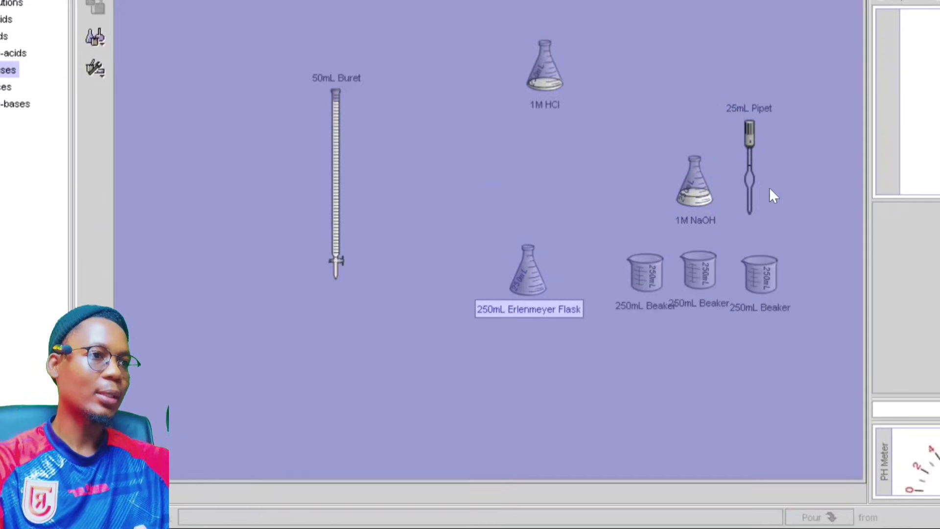
# Withdraw 25 mL of 1M NaOH from its flask into the 25mL pipet.
pyautogui.moveTo(750, 143); pyautogui.dragTo(695, 107)
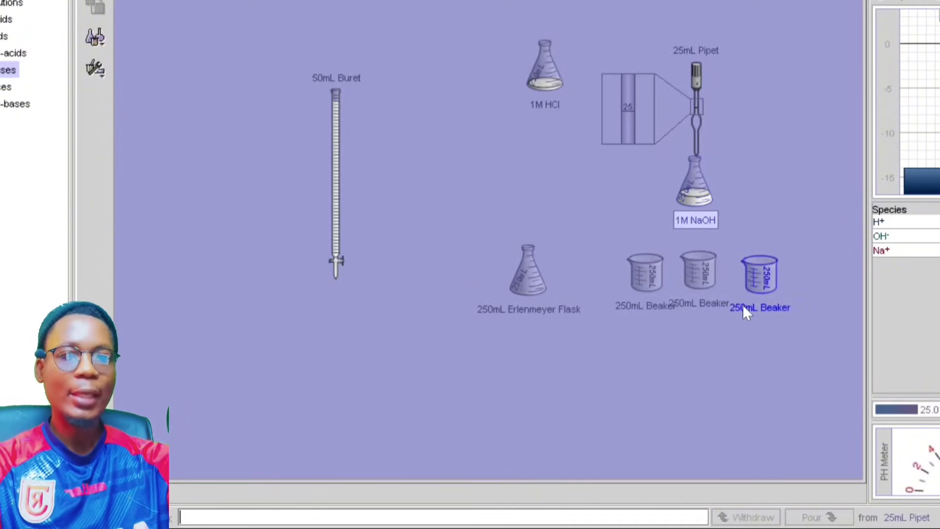
pyautogui.write('25')
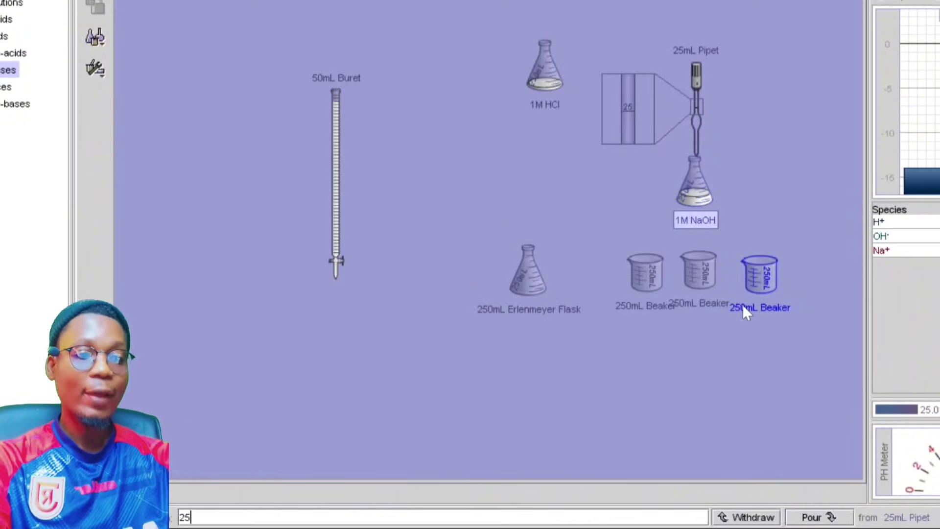
pyautogui.click(735, 518)
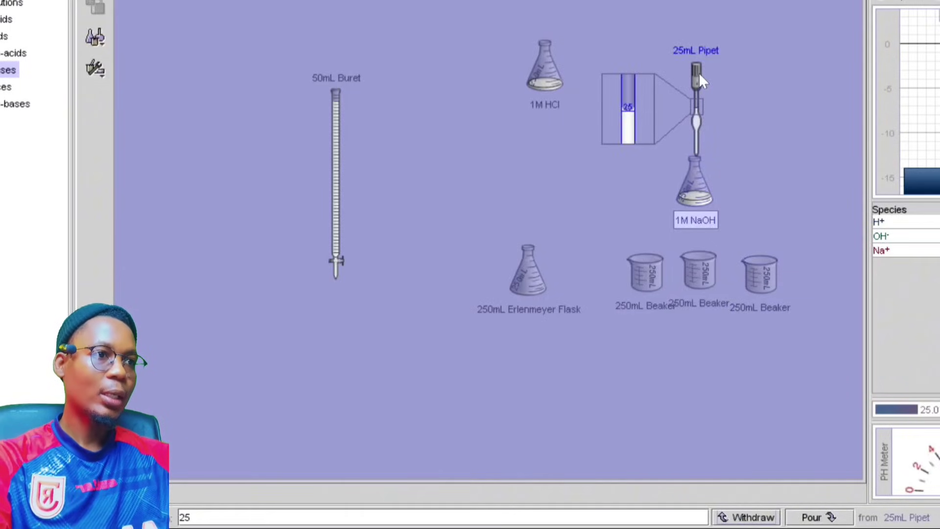
# Empty the pipet's 25 mL of NaOH into the 250mL Erlenmeyer flask, then move the flask near the buret tip and set the pipet aside.
pyautogui.moveTo(698, 73); pyautogui.dragTo(533, 178)
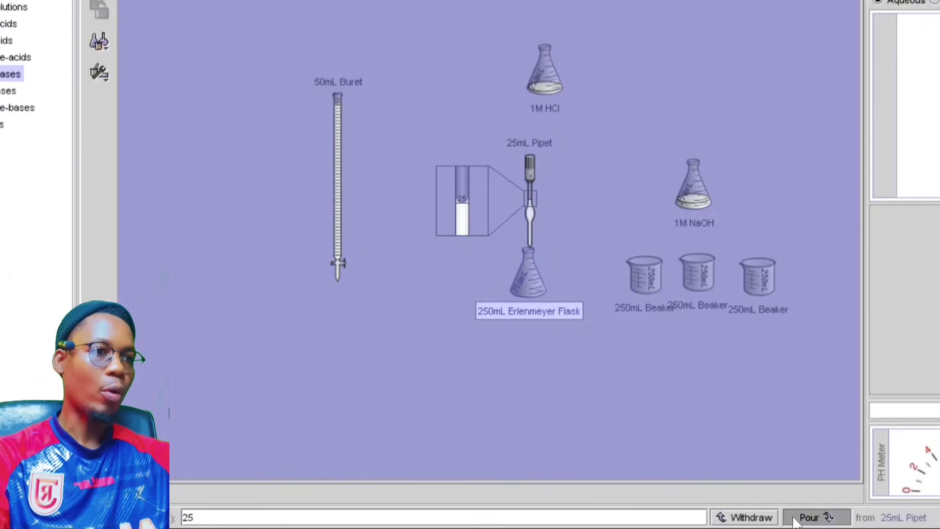
pyautogui.click(809, 518)
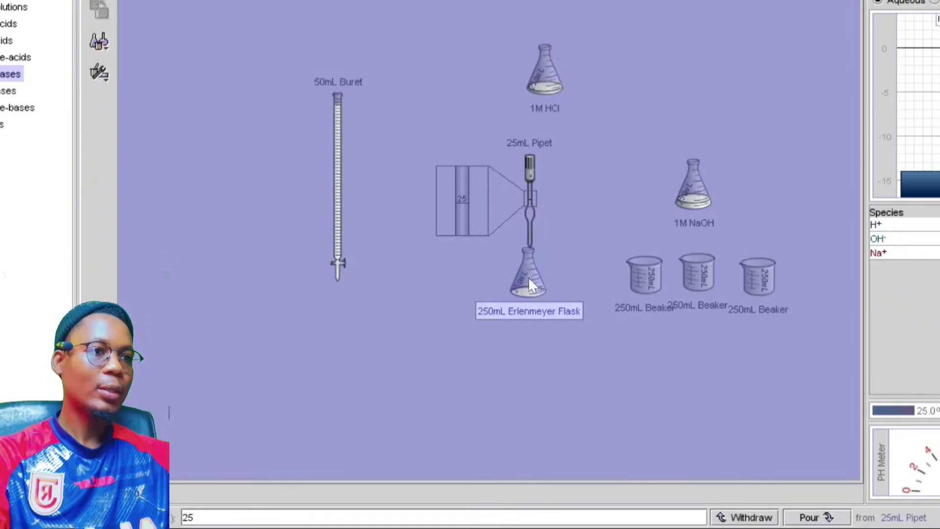
pyautogui.moveTo(528, 277); pyautogui.dragTo(406, 343)
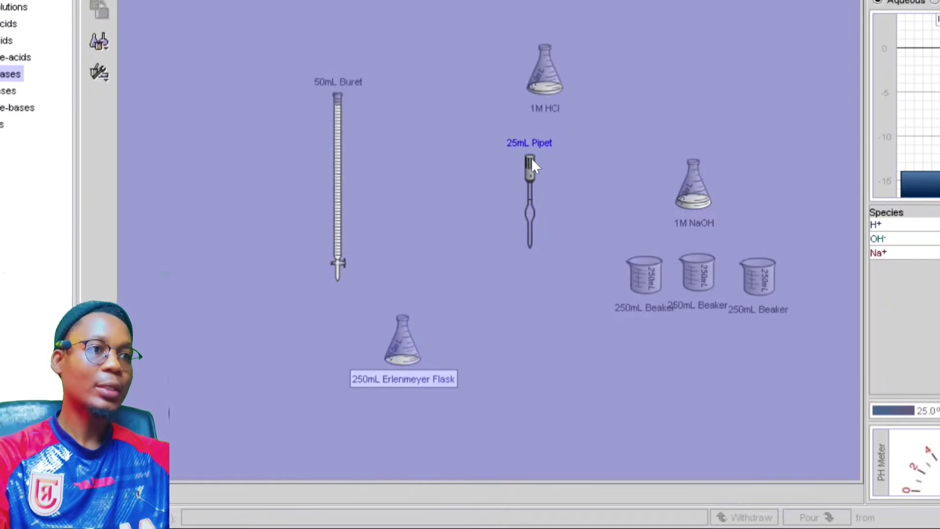
pyautogui.moveTo(532, 166); pyautogui.dragTo(753, 124)
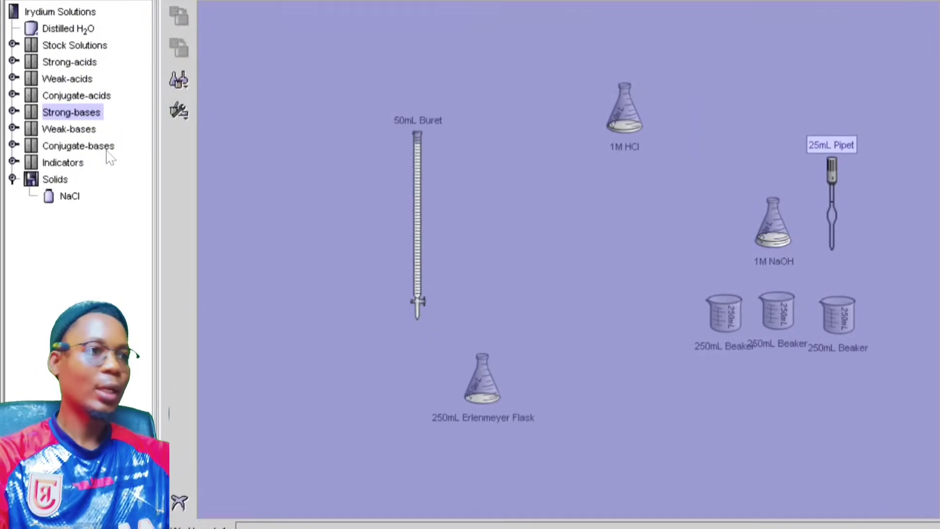
# Add the Methyl Orange indicator from the stockroom to the workbench.
pyautogui.click(73, 163)
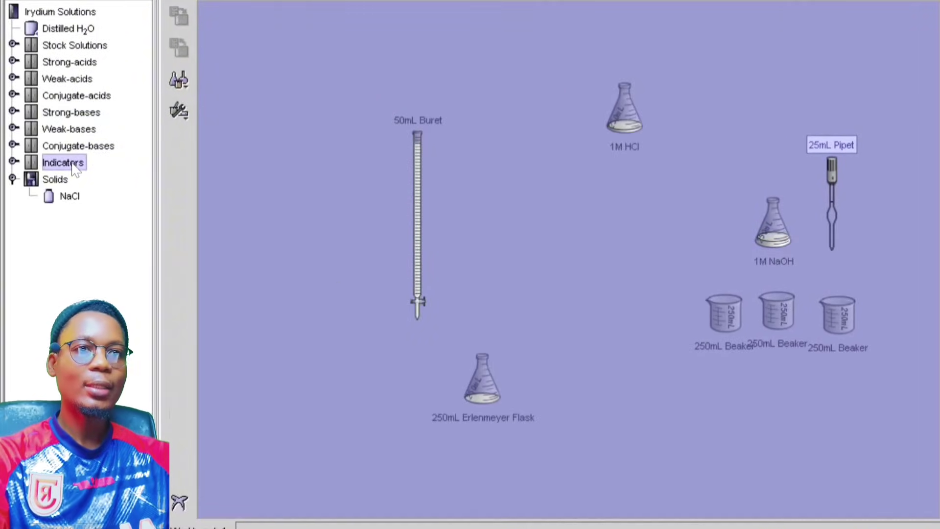
pyautogui.doubleClick(73, 164)
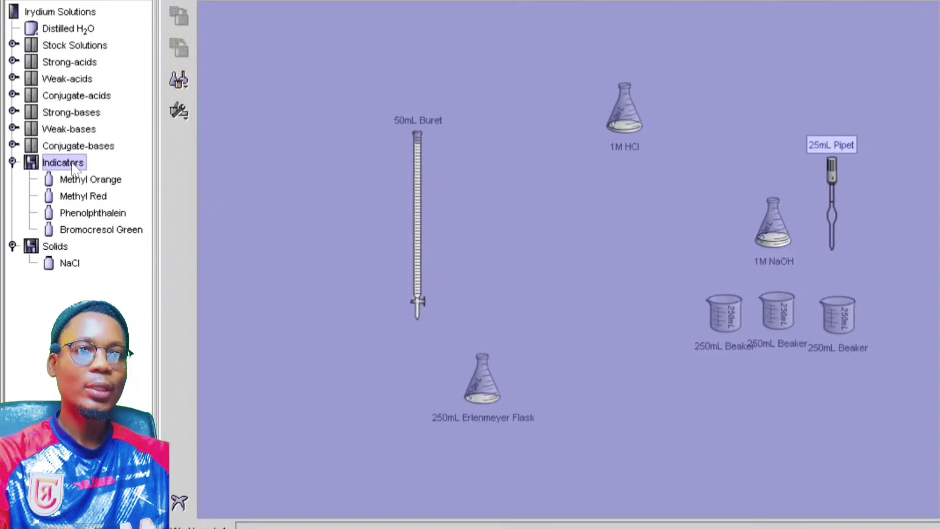
pyautogui.click(90, 180)
pyautogui.doubleClick(90, 180)
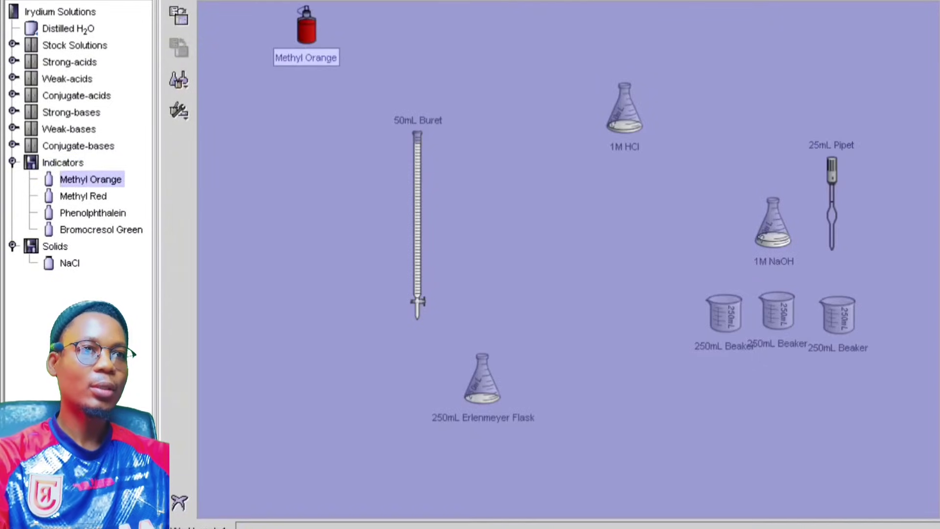
# Pour 1 mL of Methyl Orange into the 250mL Erlenmeyer flask holding the NaOH, then set the indicator bottle beside the beakers.
pyautogui.moveTo(306, 27); pyautogui.dragTo(584, 340)
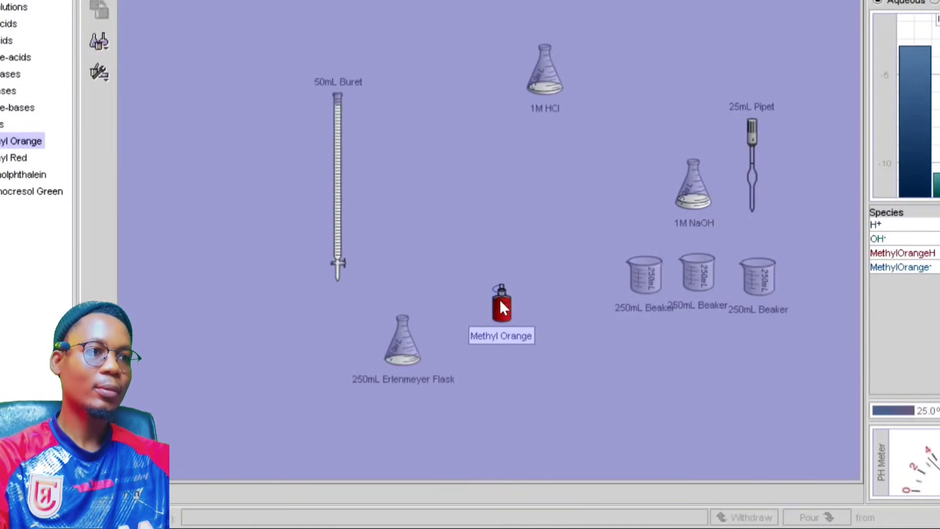
pyautogui.moveTo(500, 300); pyautogui.dragTo(418, 338)
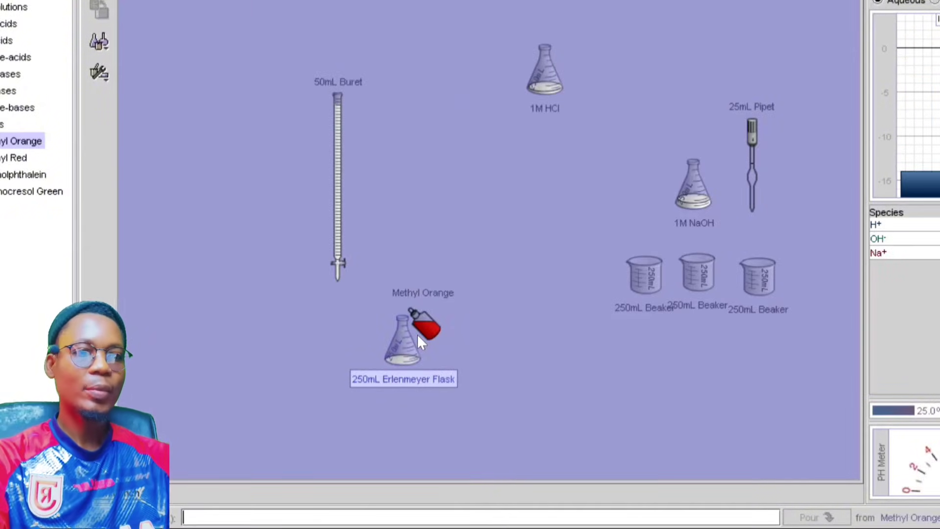
pyautogui.write('1')
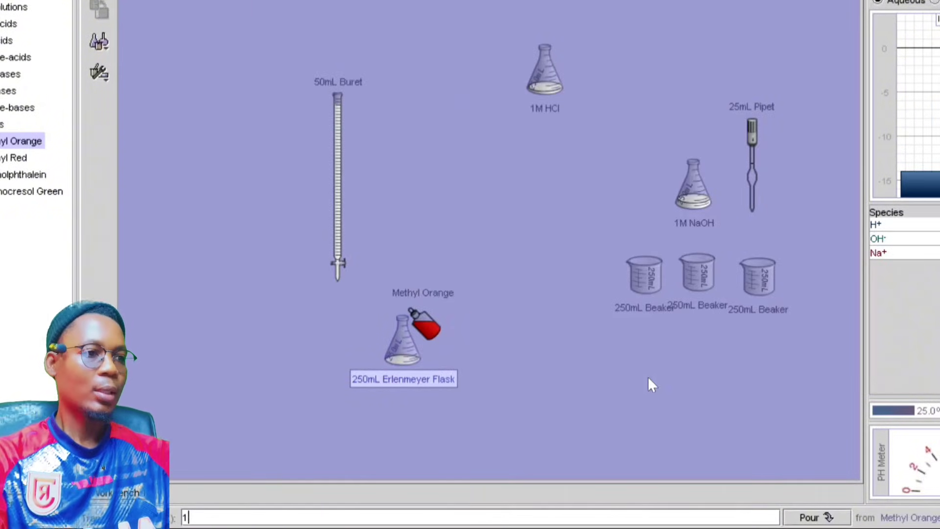
pyautogui.click(808, 518)
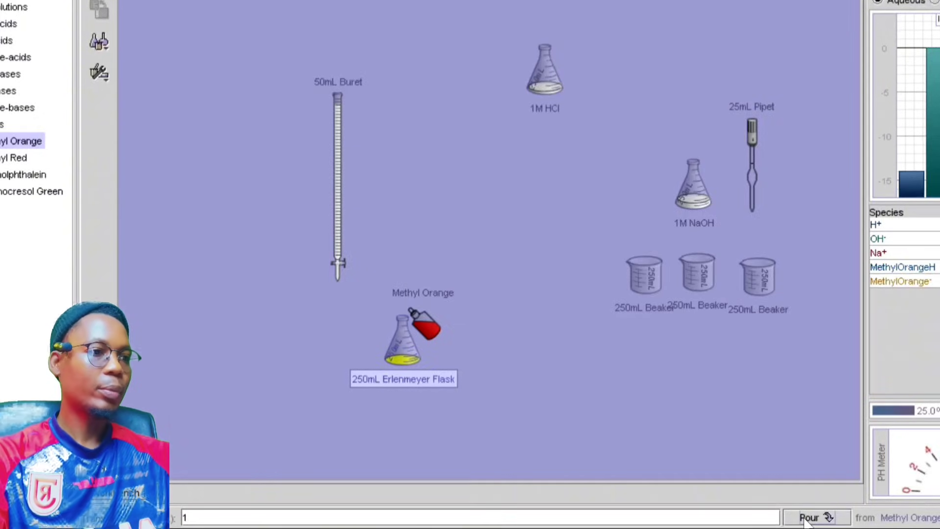
pyautogui.moveTo(430, 325); pyautogui.dragTo(562, 265)
# Place the 250mL Erlenmeyer flask directly beneath the buret and lower the buret so it can deliver into the flask.
pyautogui.click(401, 345)
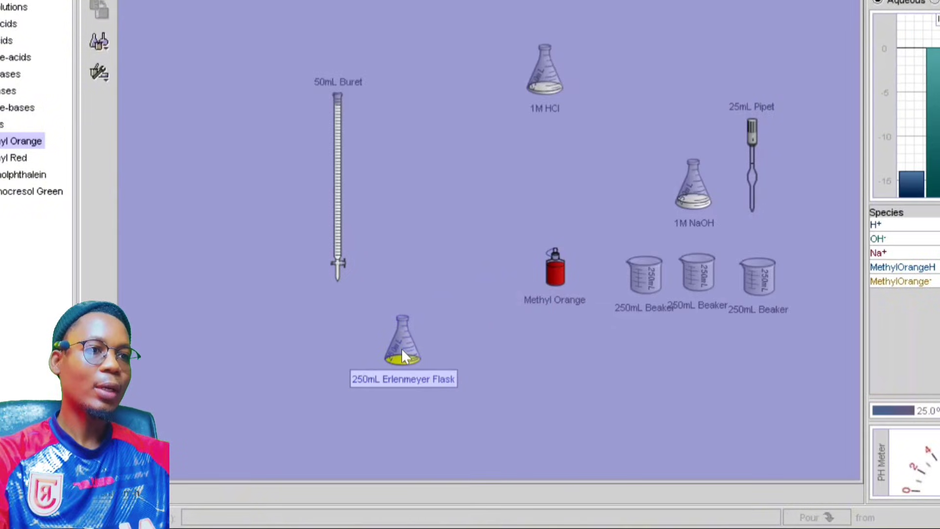
pyautogui.moveTo(419, 338); pyautogui.dragTo(330, 358)
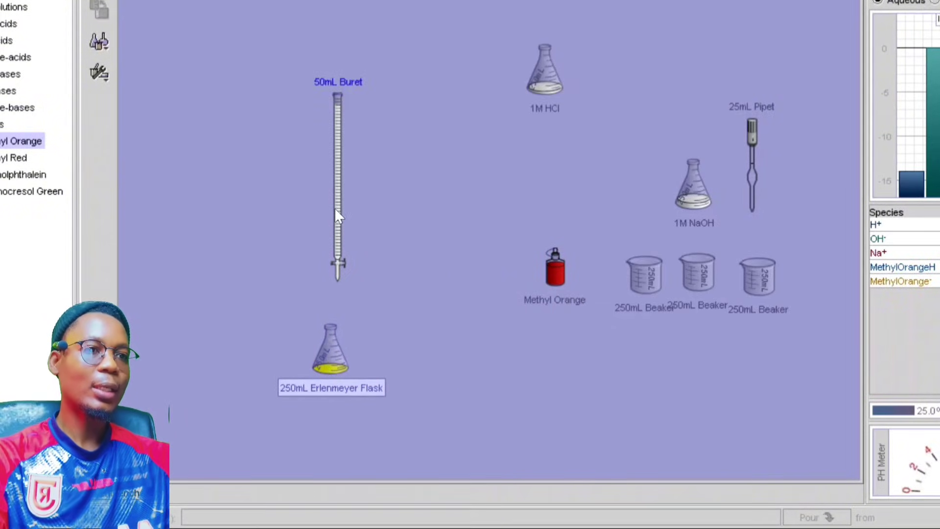
pyautogui.moveTo(334, 208); pyautogui.dragTo(327, 253)
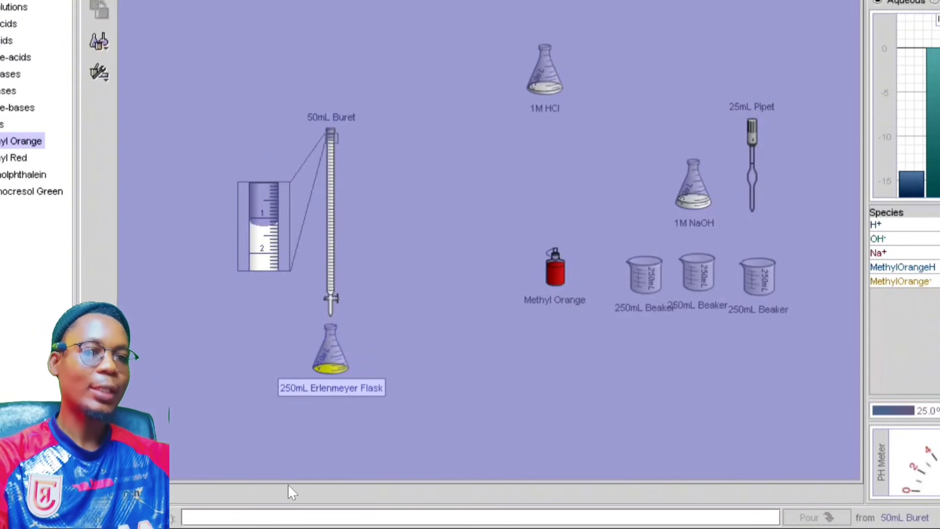
# Titrate the flask with HCl from the buret in 1 mL portions, about 26 mL in total, until the solution turns red.
pyautogui.write('1')
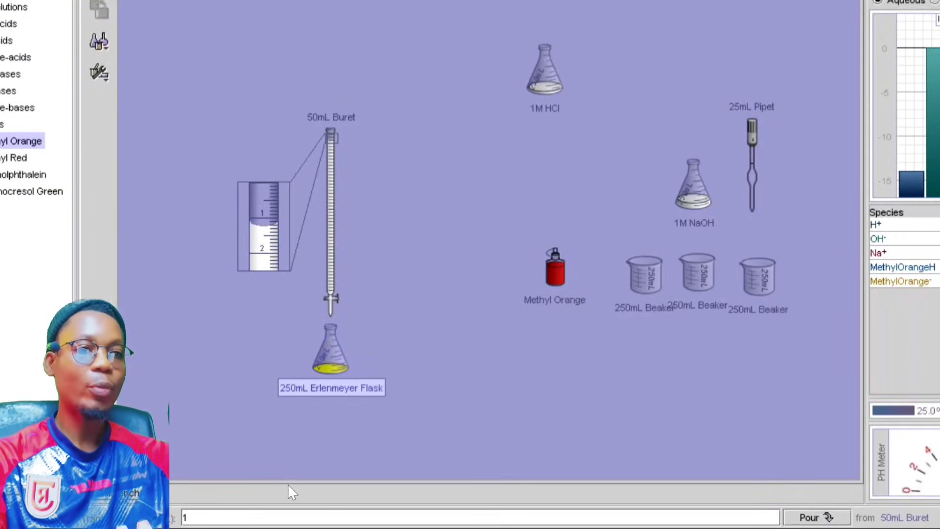
pyautogui.click(807, 518)
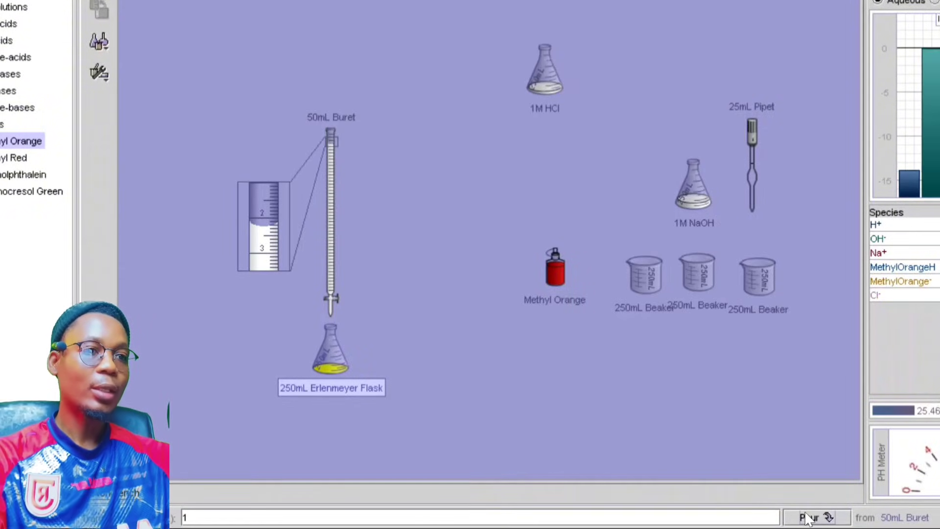
pyautogui.click(807, 517)
pyautogui.click(807, 518)
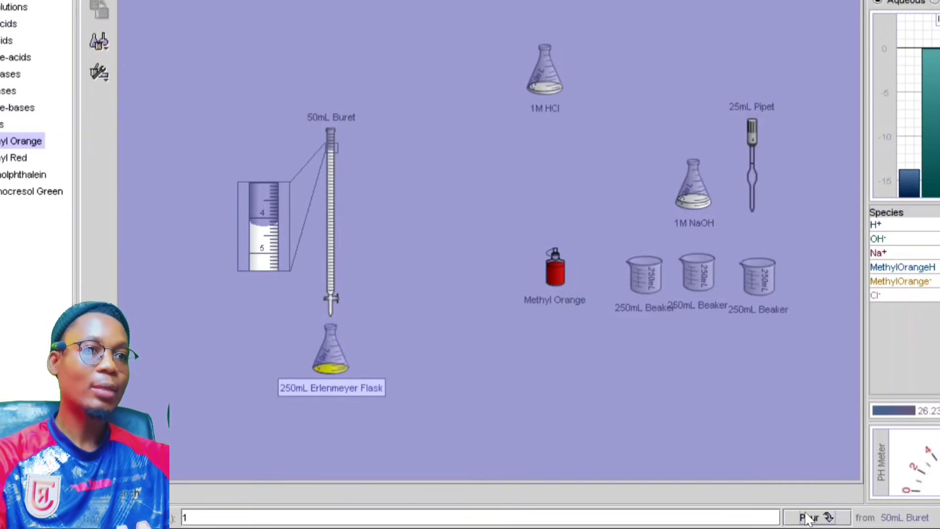
pyautogui.click(807, 518)
pyautogui.click(807, 518)
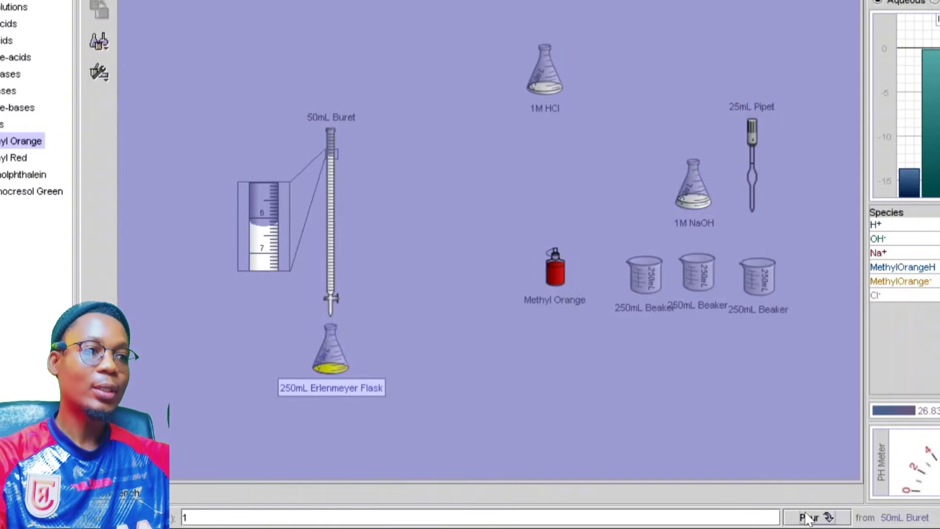
pyautogui.click(807, 518)
pyautogui.click(808, 518)
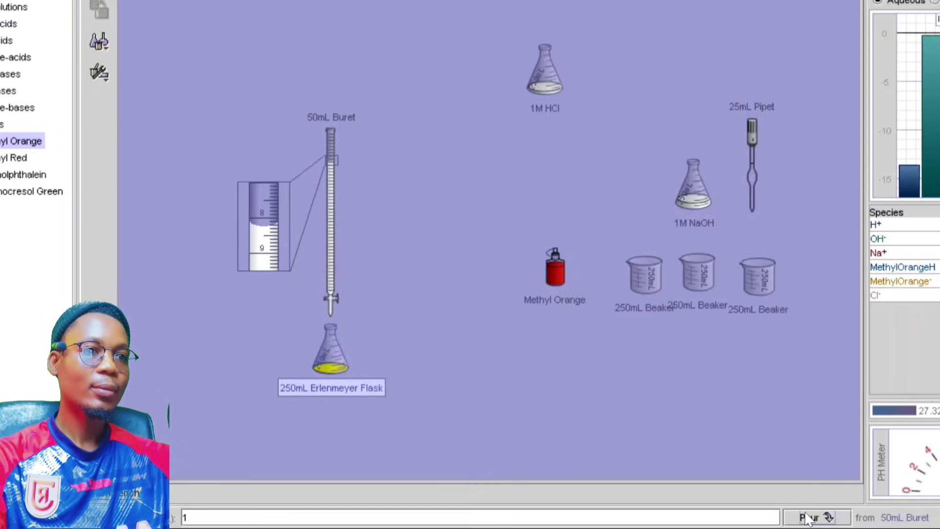
pyautogui.click(807, 518)
pyautogui.click(807, 518)
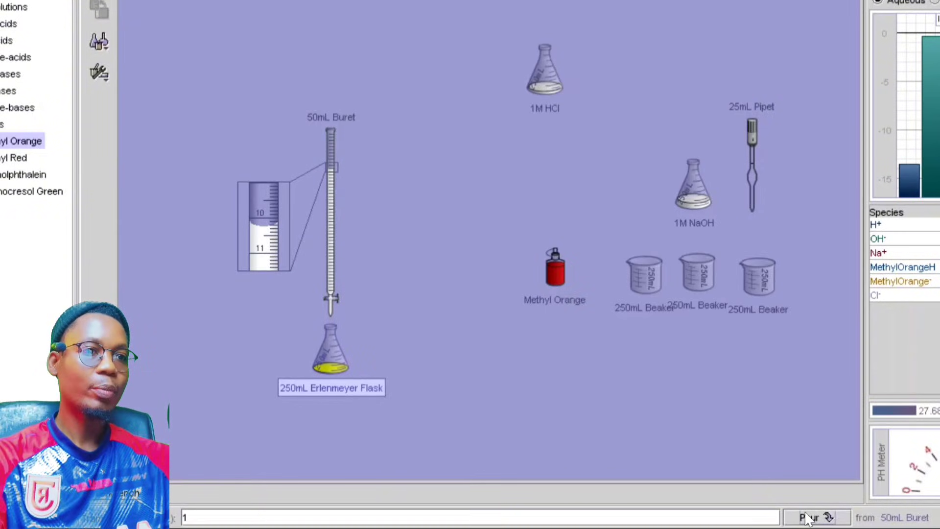
pyautogui.click(807, 518)
pyautogui.click(807, 518)
pyautogui.click(807, 518)
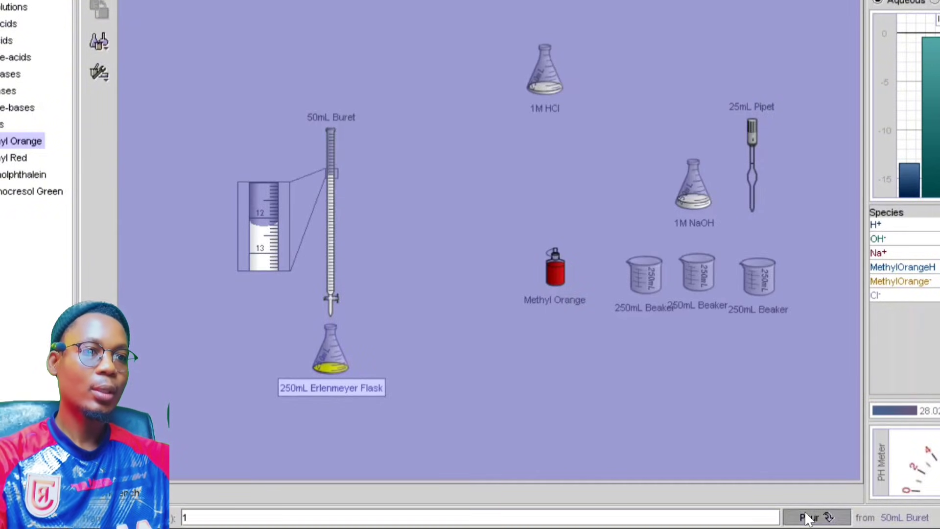
pyautogui.click(807, 518)
pyautogui.click(807, 518)
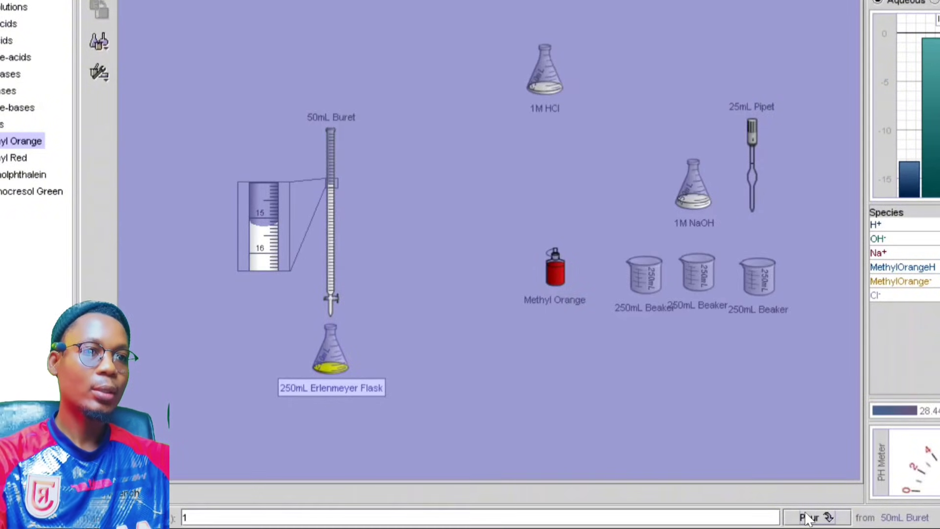
pyautogui.click(807, 518)
pyautogui.click(807, 518)
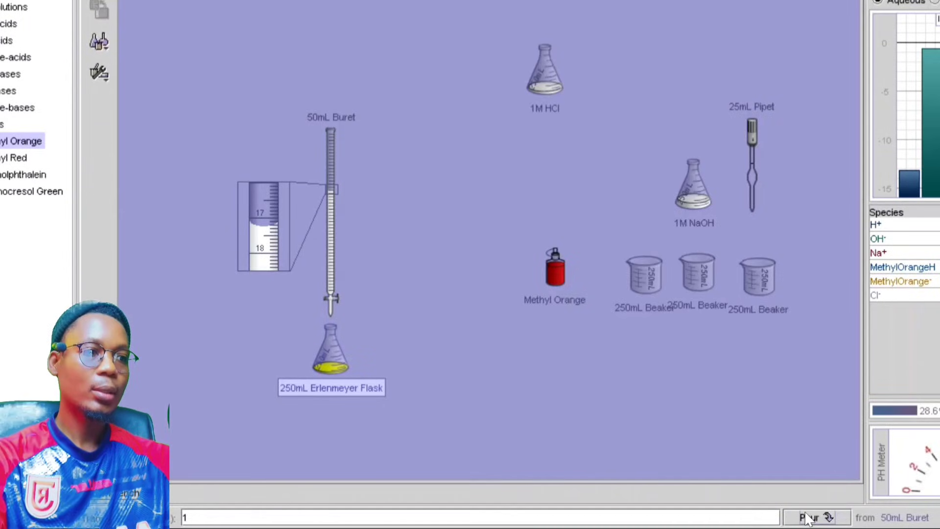
pyautogui.click(808, 518)
pyautogui.click(806, 518)
pyautogui.click(807, 518)
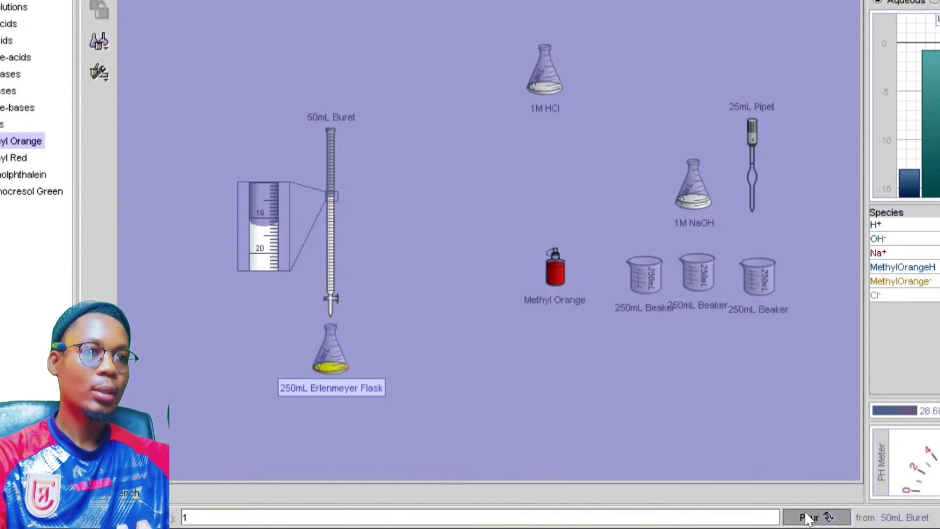
pyautogui.click(808, 517)
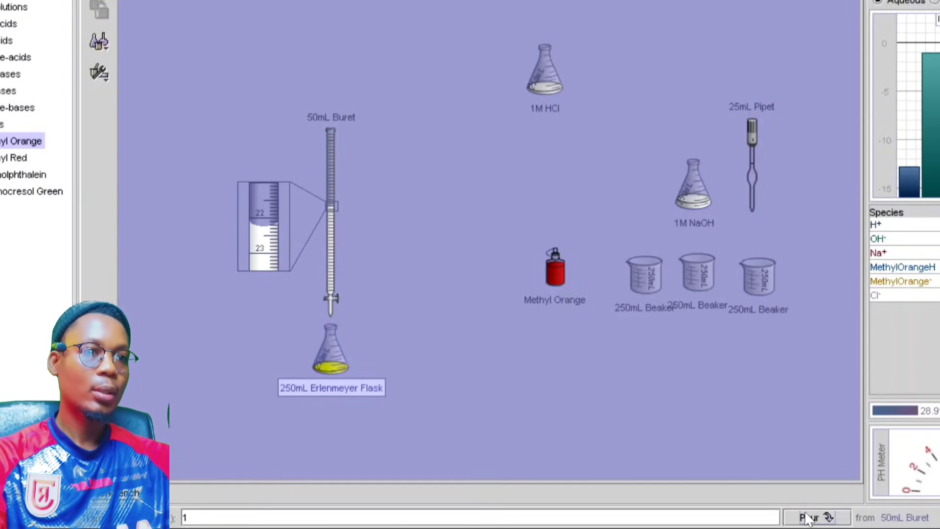
pyautogui.click(807, 518)
pyautogui.click(806, 518)
pyautogui.click(807, 518)
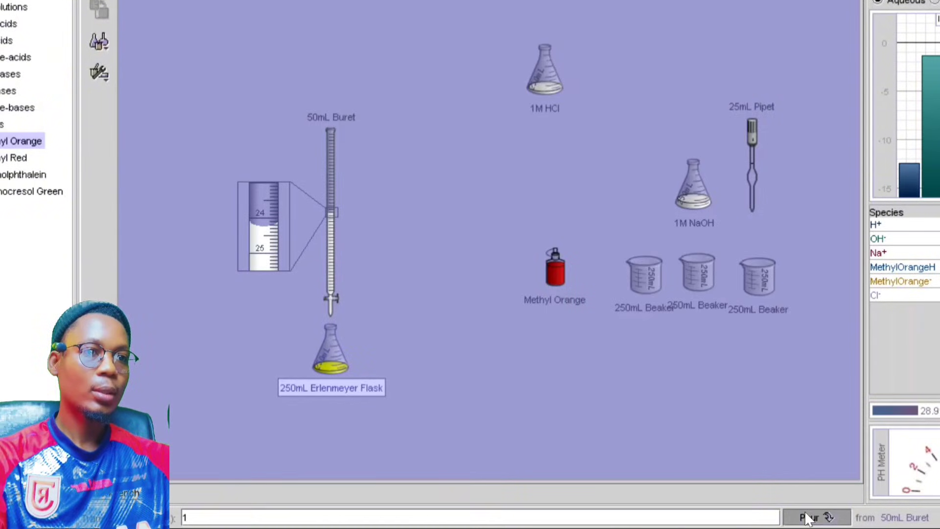
pyautogui.click(807, 517)
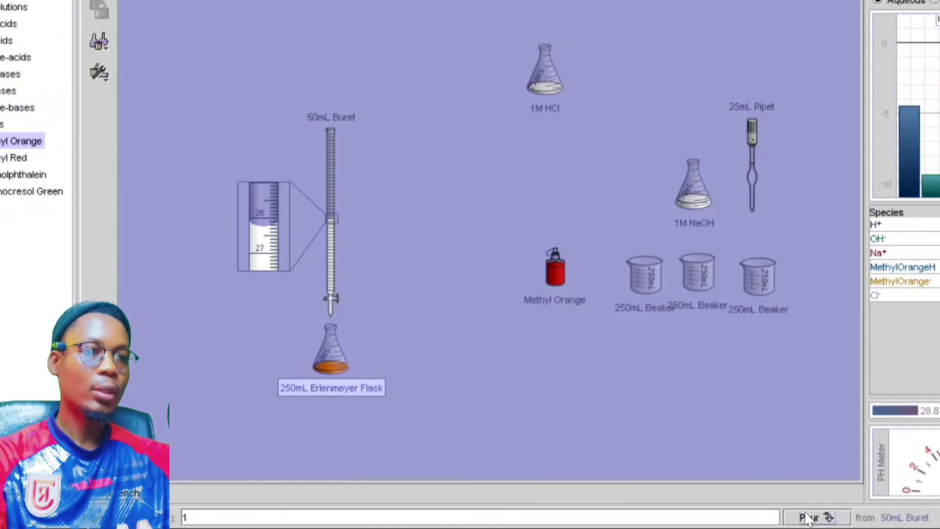
pyautogui.click(808, 518)
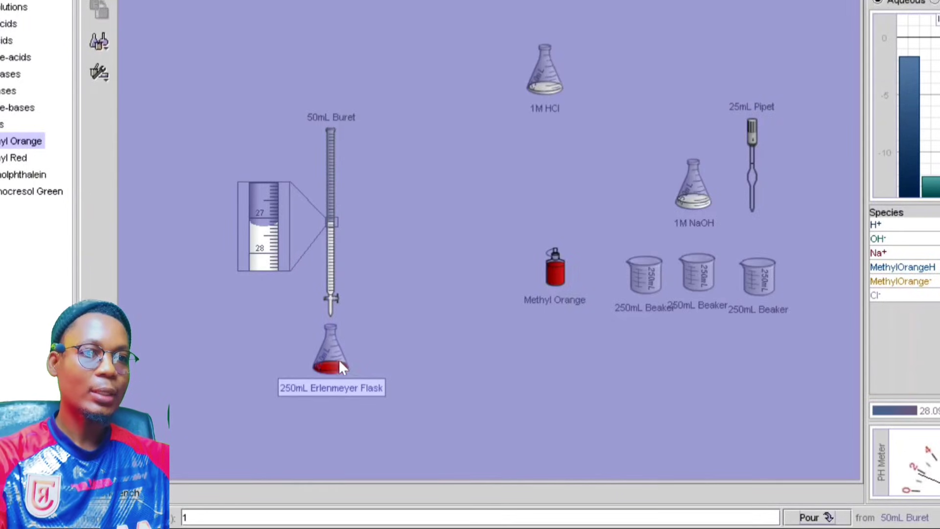
# Separate the flask from the buret, check the buret's contents, and bring them back together to read the final buret level.
pyautogui.moveTo(334, 363)
pyautogui.mouseDown()
pyautogui.moveTo(413, 346)
pyautogui.moveTo(333, 369)
pyautogui.mouseUp()
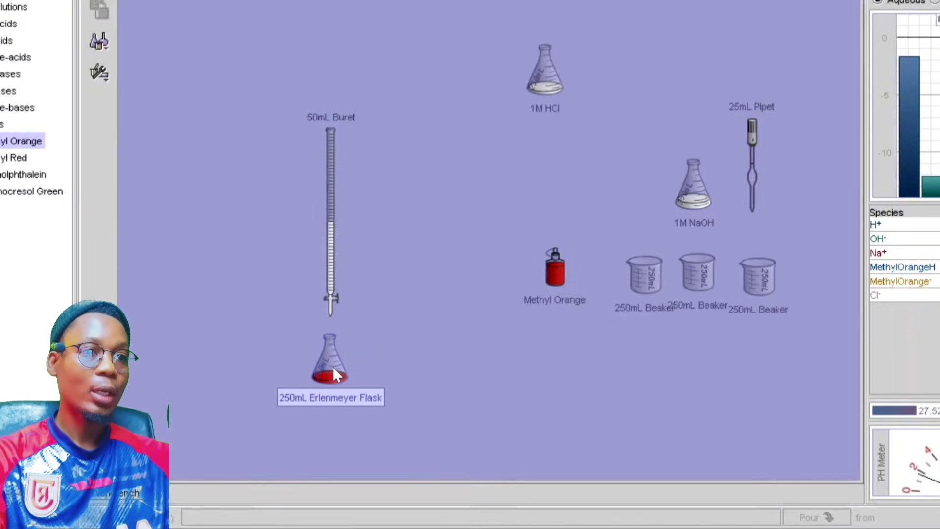
pyautogui.click(327, 281)
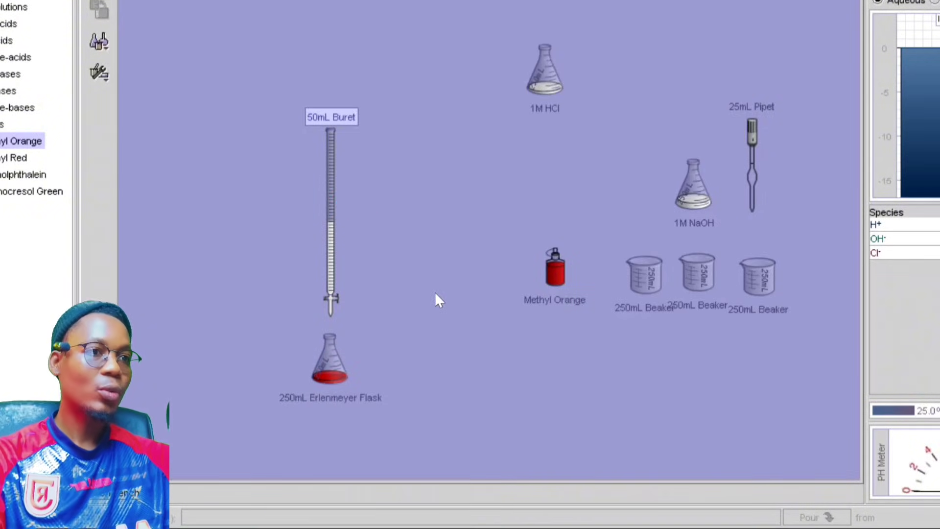
pyautogui.moveTo(330, 264); pyautogui.dragTo(329, 275)
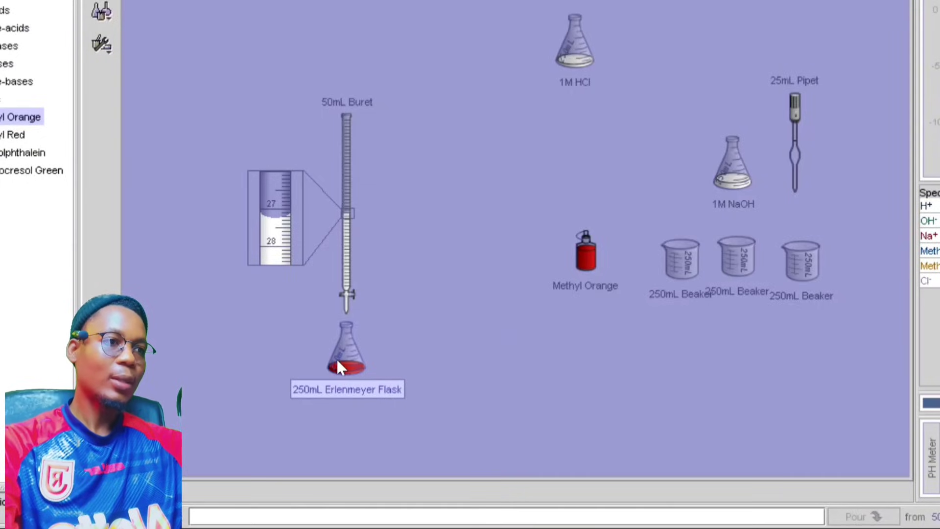
# Move the titrated flask to the open area below the beakers and remove all three 250mL beakers from the workbench.
pyautogui.moveTo(337, 361); pyautogui.dragTo(728, 392)
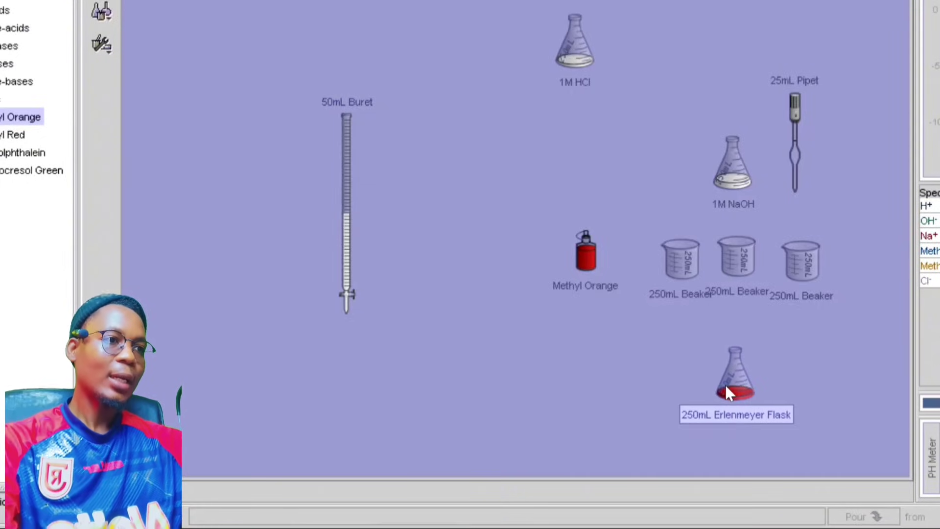
pyautogui.moveTo(678, 268)
pyautogui.mouseDown()
pyautogui.moveTo(565, 361)
pyautogui.moveTo(492, 344)
pyautogui.moveTo(711, 256)
pyautogui.moveTo(689, 257)
pyautogui.moveTo(685, 267)
pyautogui.mouseUp()
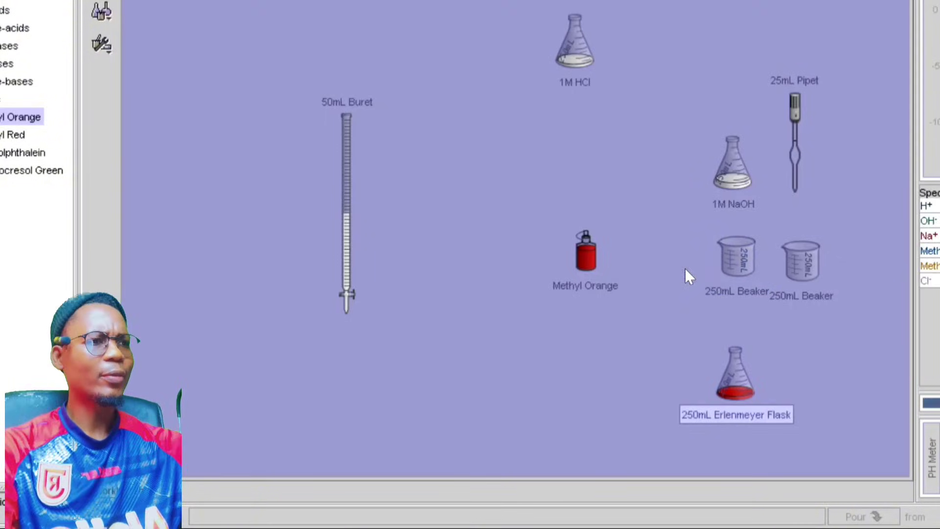
pyautogui.click(732, 258)
pyautogui.press('Delete')
pyautogui.click(795, 262)
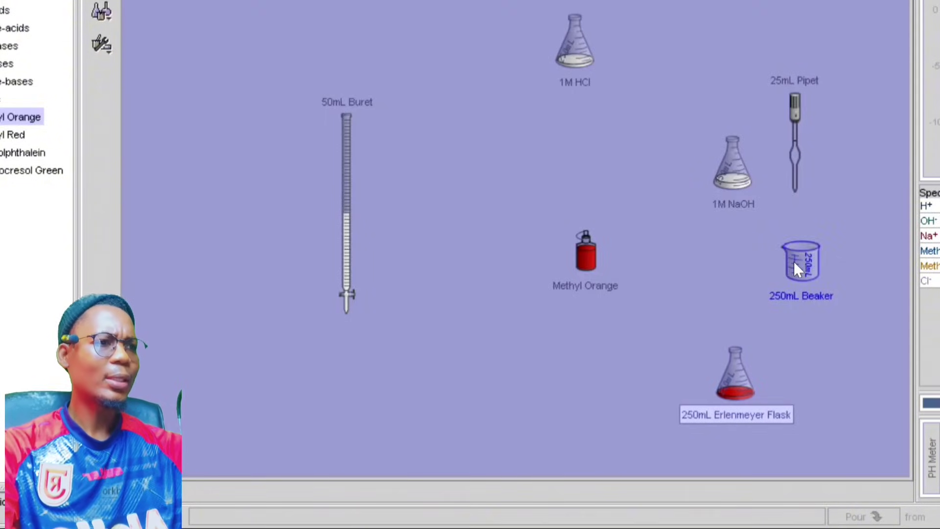
pyautogui.press('Delete')
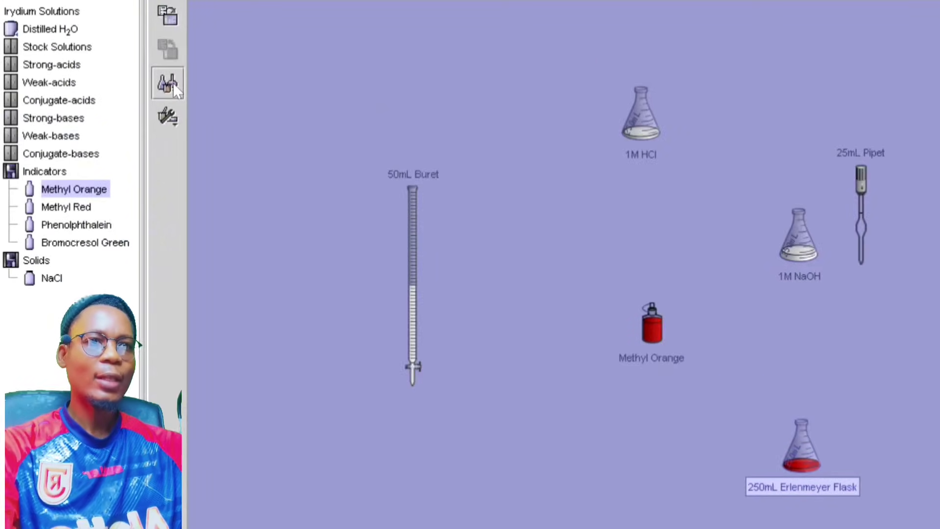
# Add a new 250mL Erlenmeyer flask, duplicate it, and place one of the two empty flasks between the buret and the titrated flask.
pyautogui.click(107, 11)
pyautogui.moveTo(206, 129)
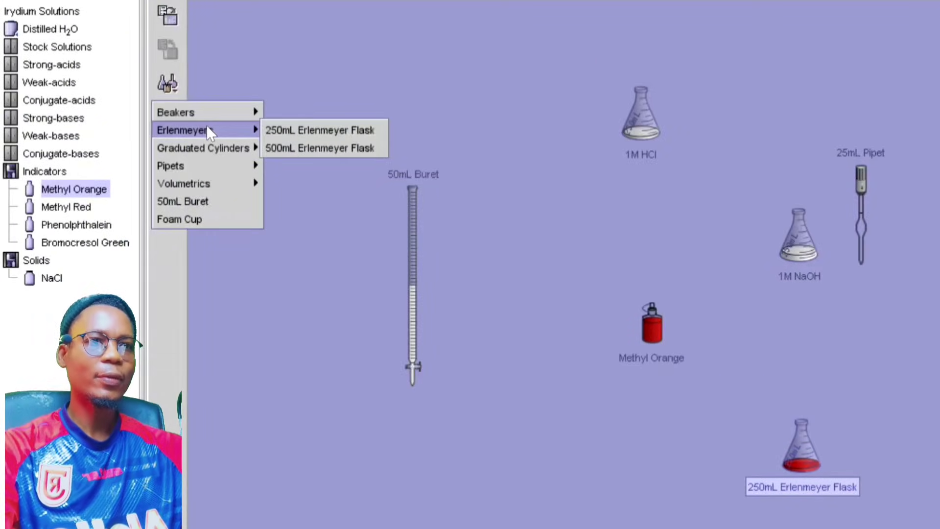
pyautogui.click(273, 129)
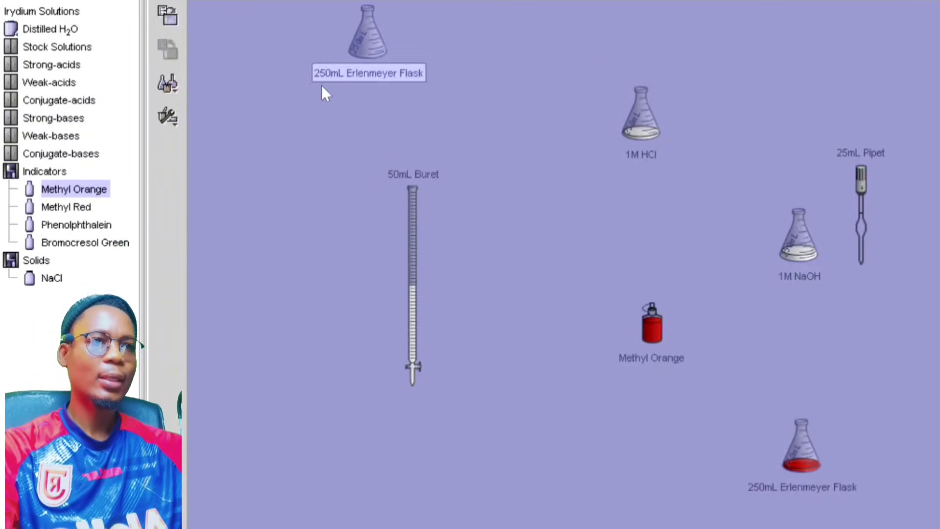
pyautogui.rightClick(365, 40)
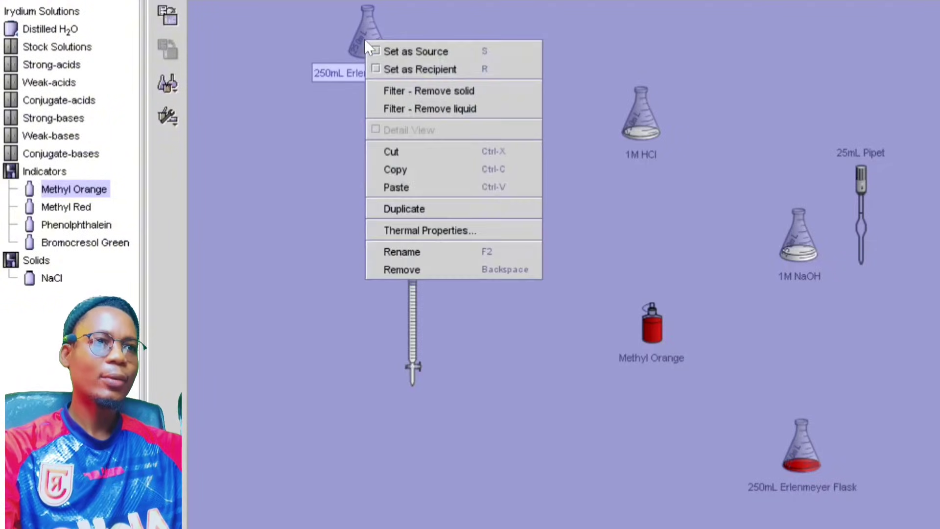
pyautogui.click(458, 207)
pyautogui.moveTo(493, 42); pyautogui.dragTo(544, 404)
# Refill the 50mL buret from the 1M HCl flask using a 50 mL pour, and put the HCl flask back.
pyautogui.moveTo(345, 245); pyautogui.dragTo(320, 202)
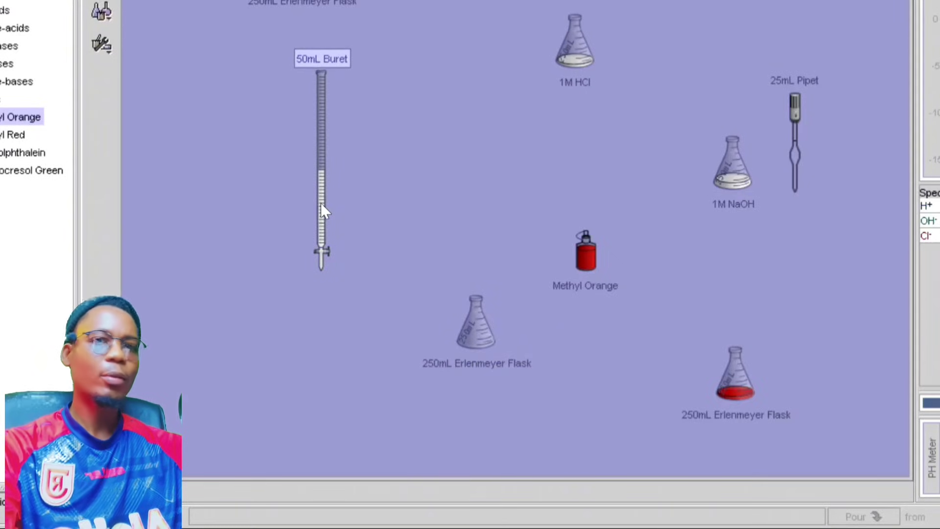
pyautogui.click(563, 68)
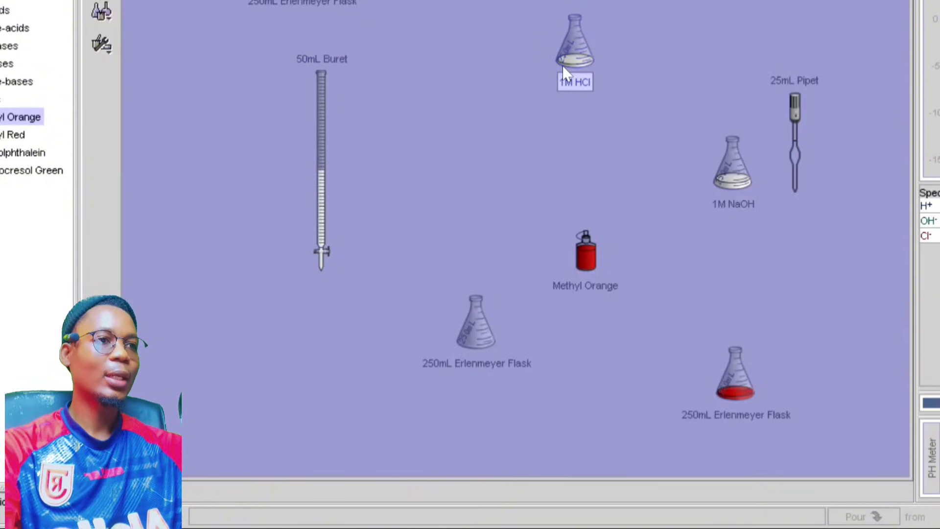
pyautogui.moveTo(562, 66); pyautogui.dragTo(317, 148)
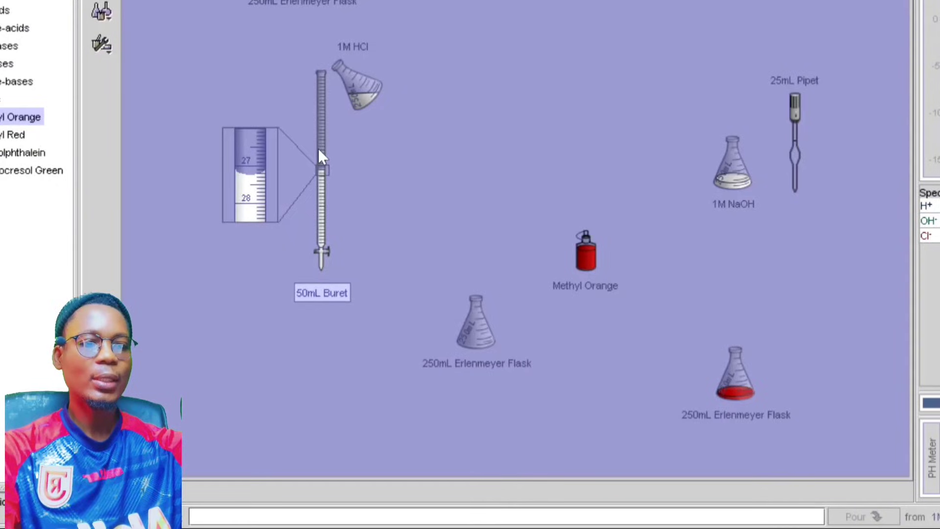
pyautogui.write('50')
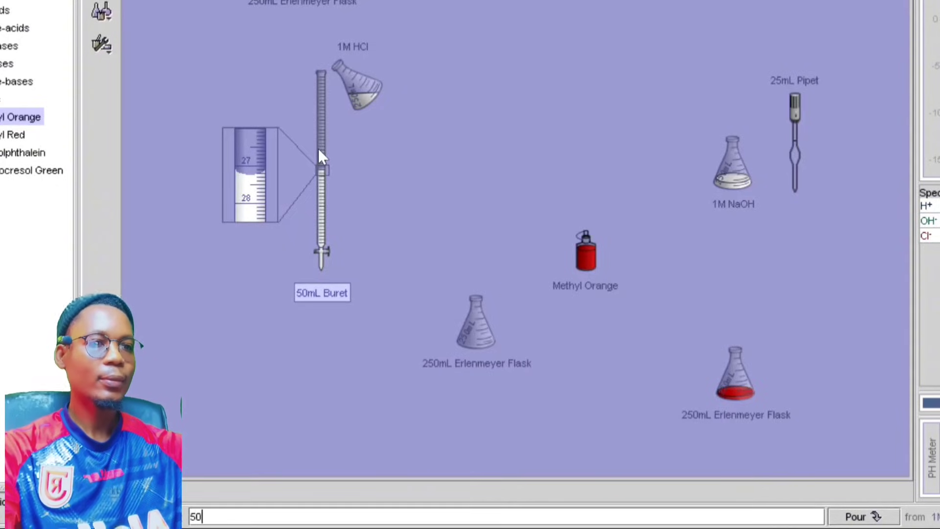
pyautogui.click(862, 508)
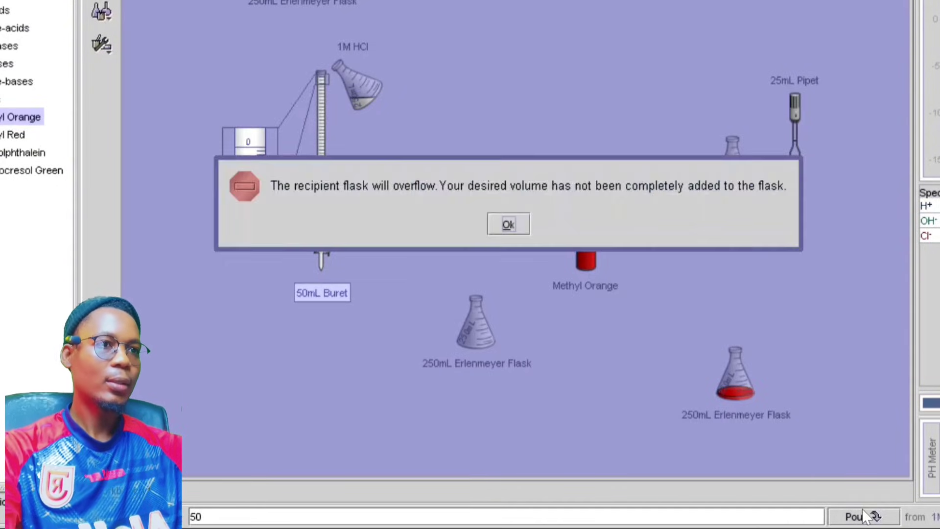
pyautogui.click(504, 224)
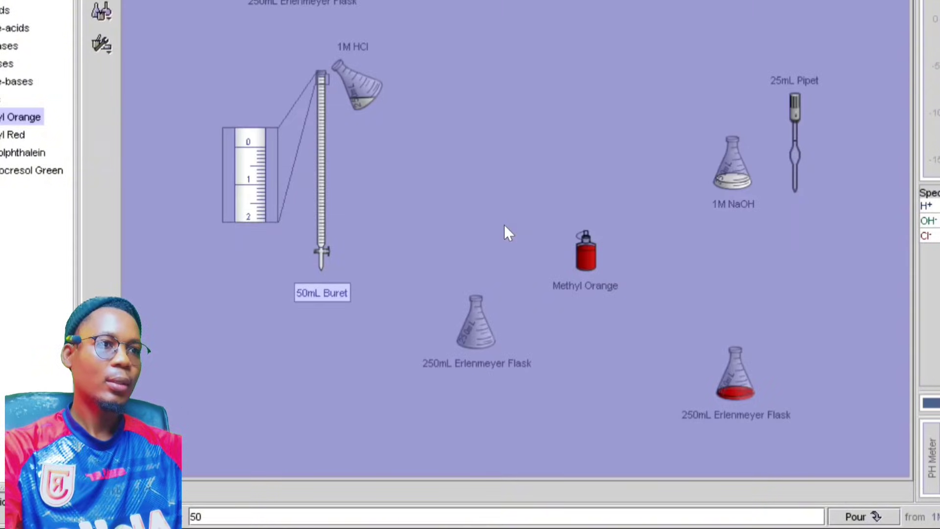
pyautogui.moveTo(357, 87); pyautogui.dragTo(643, 64)
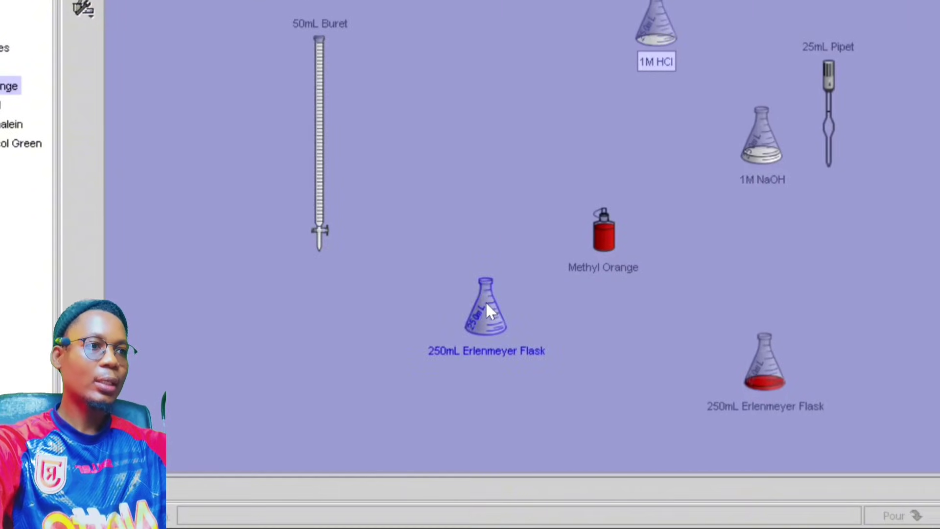
# Transfer 25 mL of 1M NaOH with the 25mL pipet into the empty Erlenmeyer flask and return the pipet beside the NaOH.
pyautogui.moveTo(835, 69); pyautogui.dragTo(773, 42)
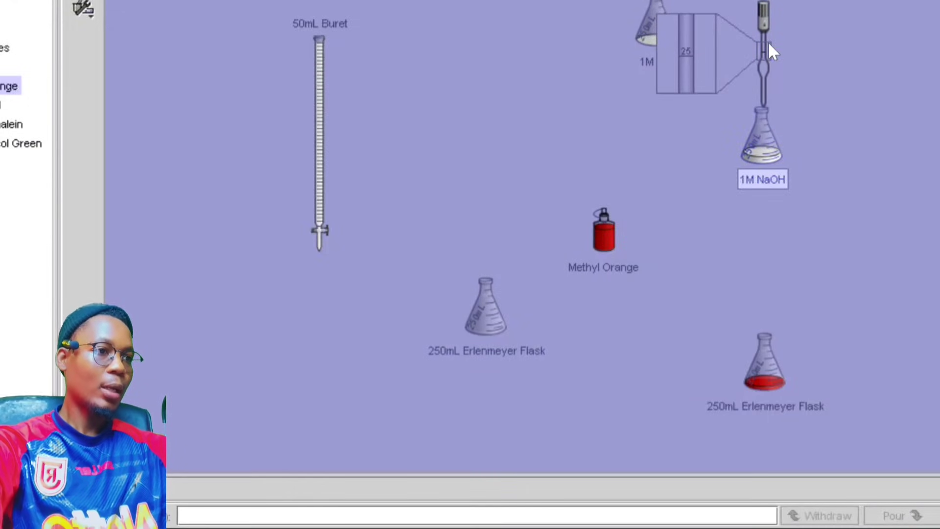
pyautogui.write('2')
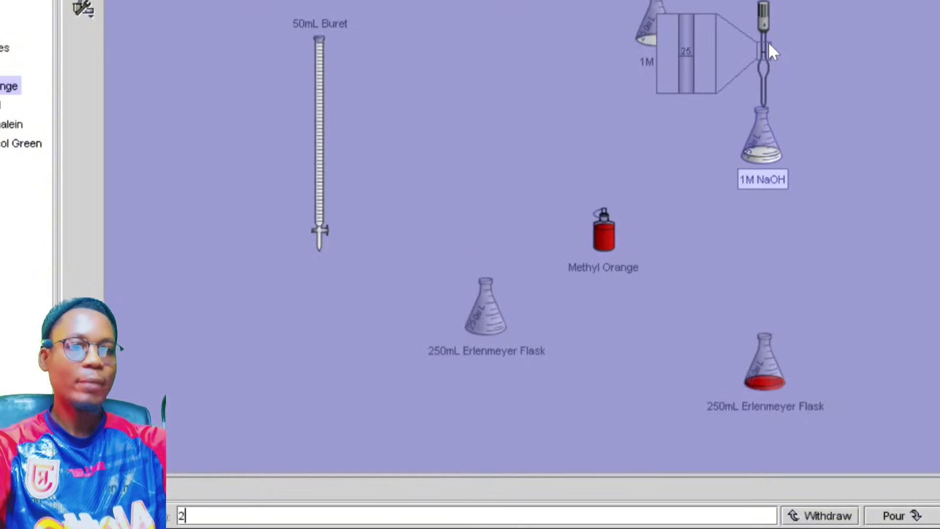
pyautogui.write('5')
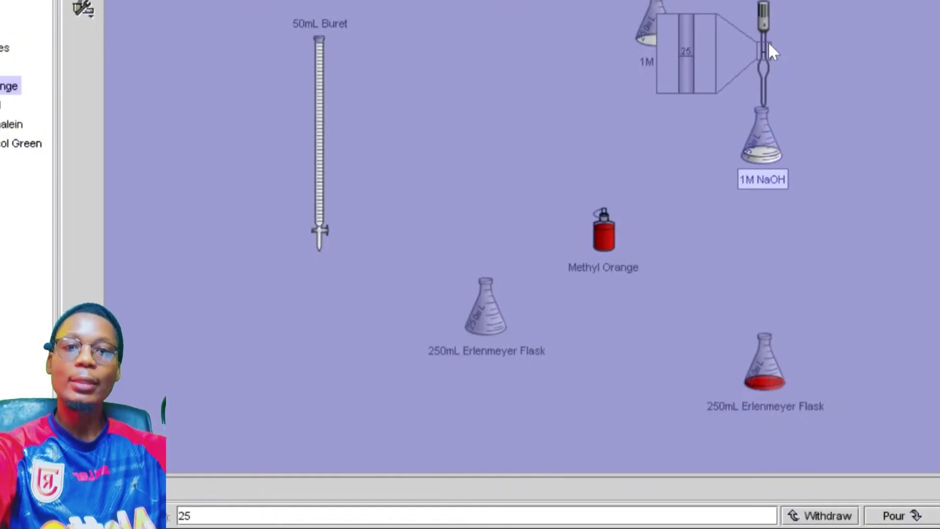
pyautogui.click(825, 514)
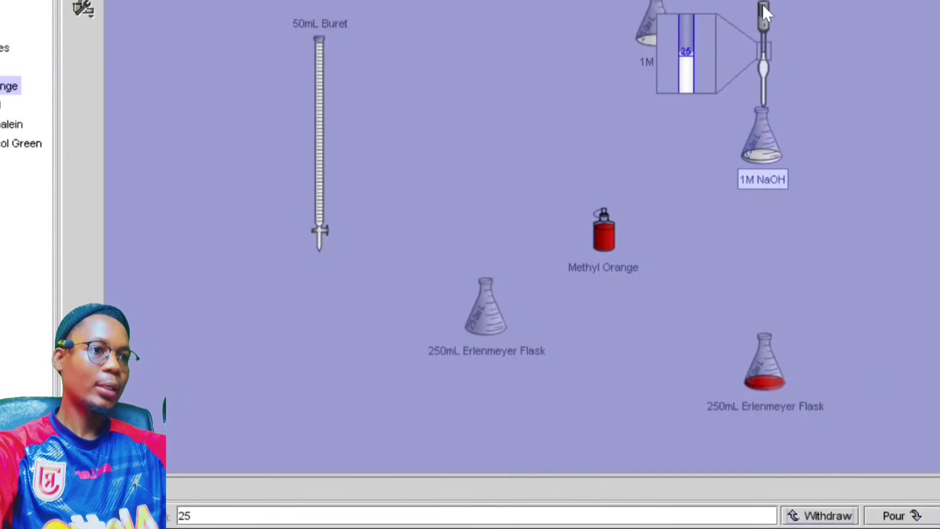
pyautogui.moveTo(763, 6); pyautogui.dragTo(487, 190)
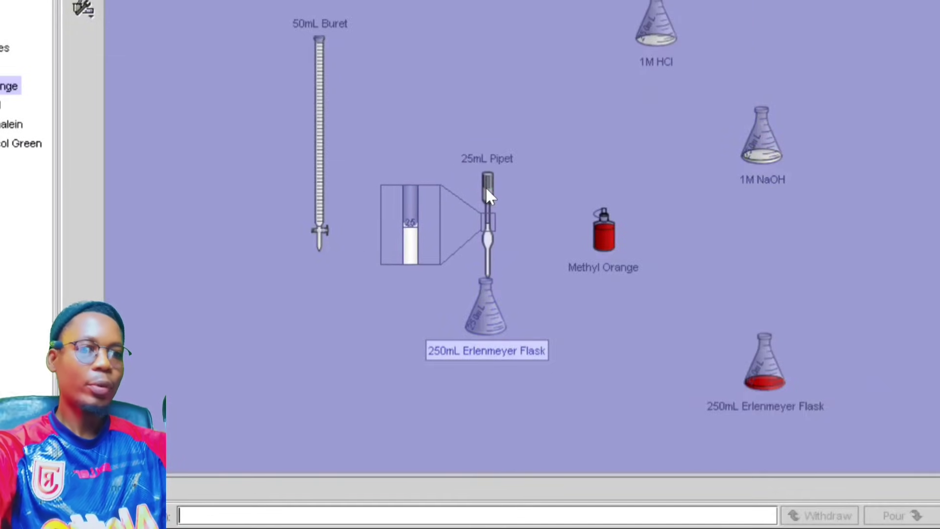
pyautogui.write('2')
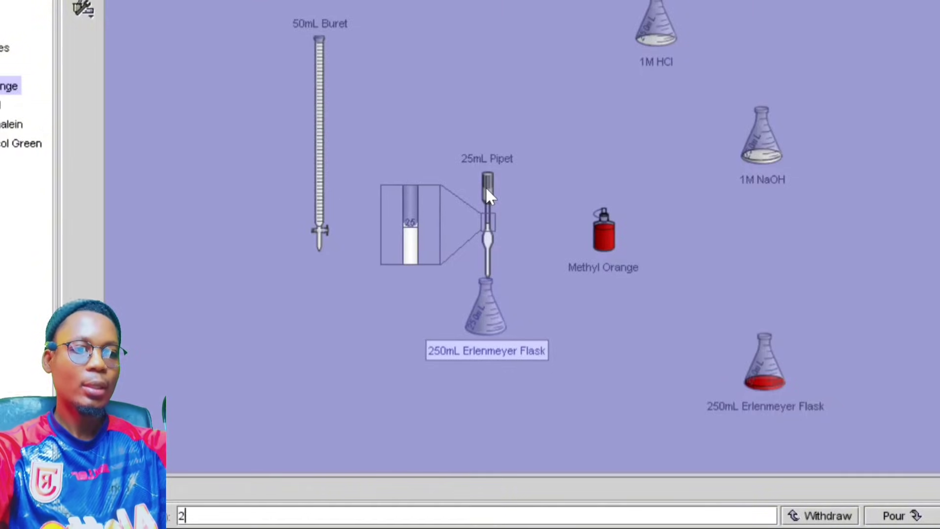
pyautogui.write('5')
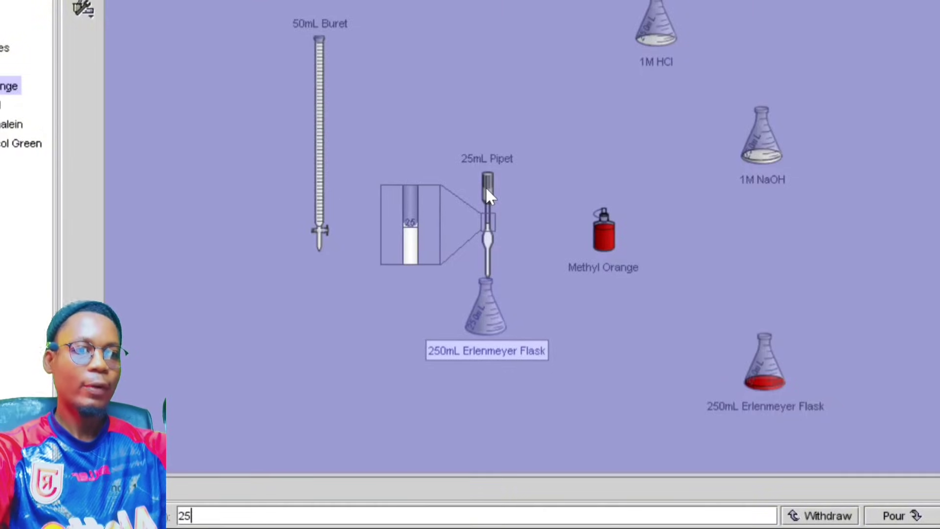
pyautogui.click(896, 518)
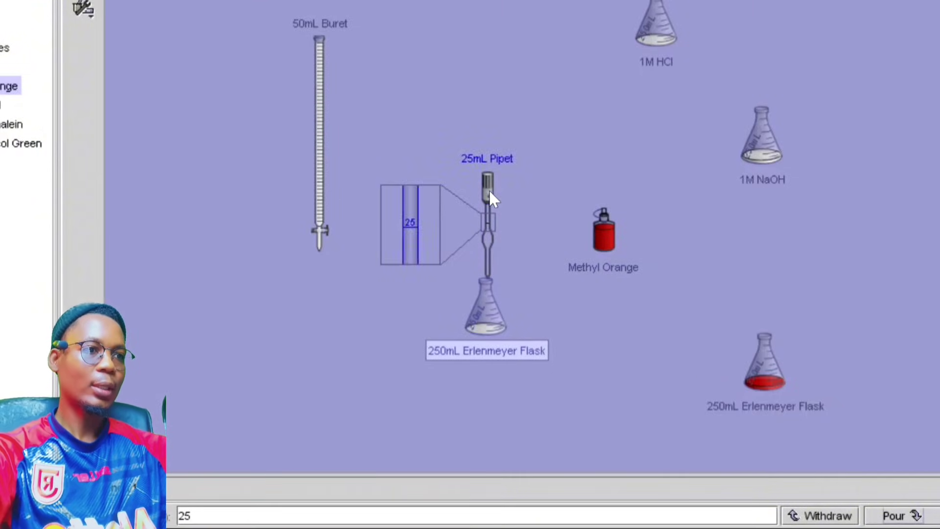
pyautogui.moveTo(492, 199); pyautogui.dragTo(828, 98)
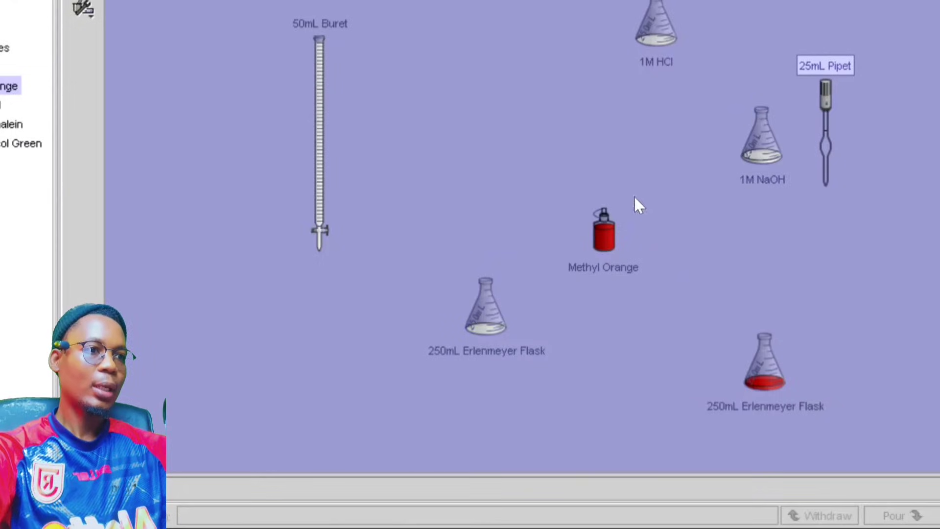
# Add 1 mL of methyl orange to the flask of NaOH and set the indicator bottle aside.
pyautogui.moveTo(601, 214); pyautogui.dragTo(496, 276)
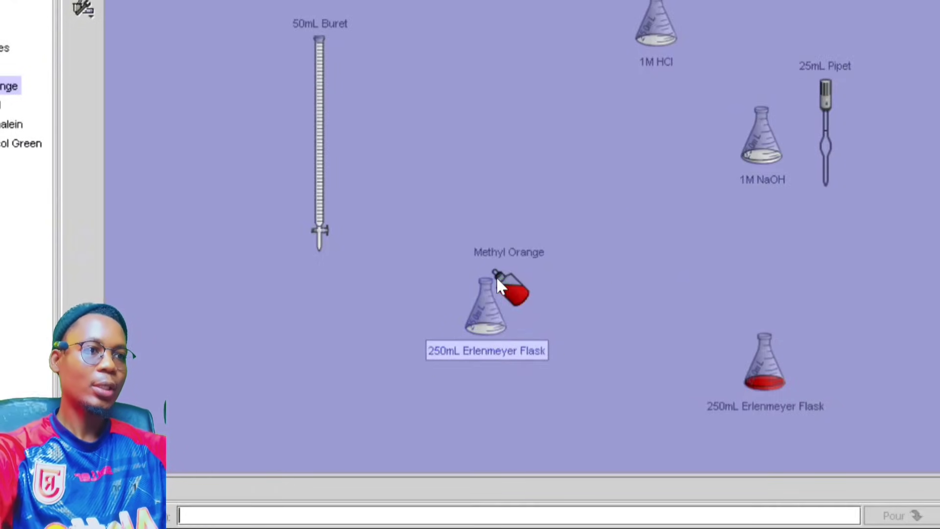
pyautogui.write('1')
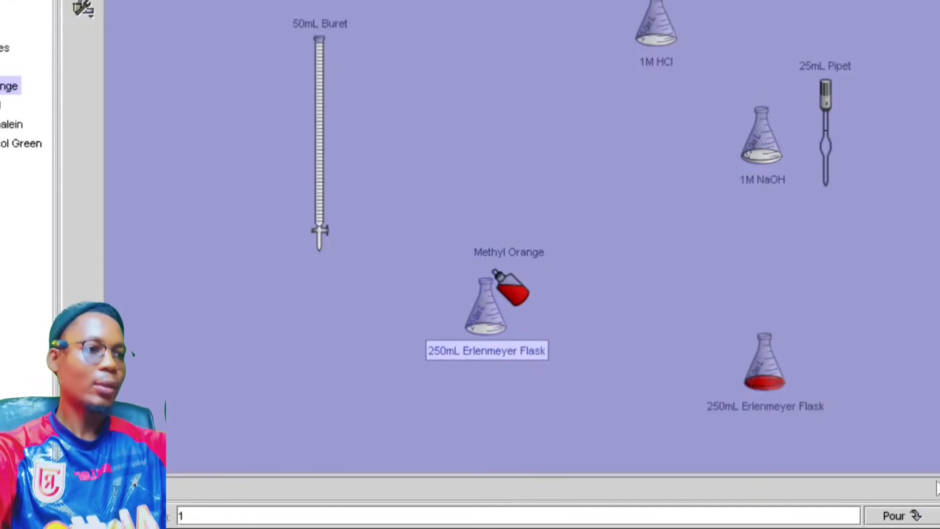
pyautogui.click(909, 516)
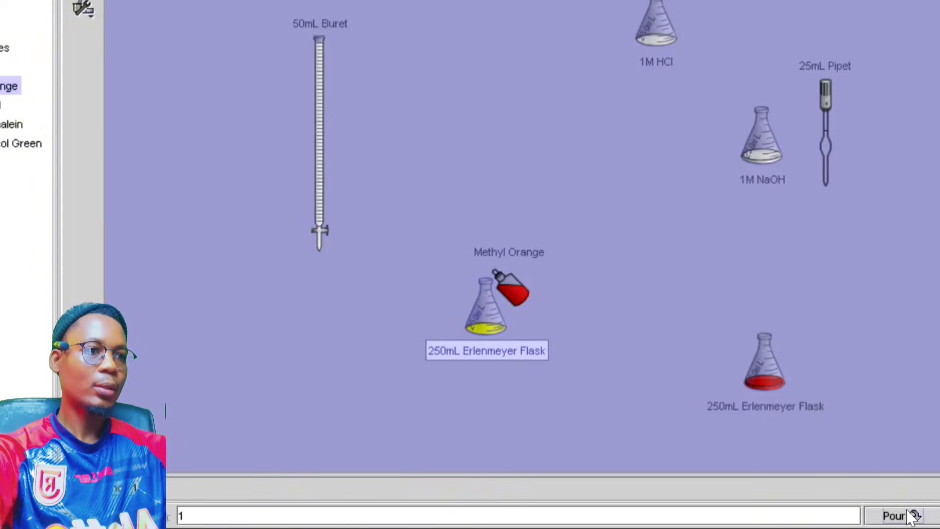
pyautogui.moveTo(520, 293); pyautogui.dragTo(681, 276)
# Place the flask under the buret and titrate it with HCl in 1 mL portions, about 26 mL in total, until it turns red.
pyautogui.moveTo(486, 311); pyautogui.dragTo(311, 319)
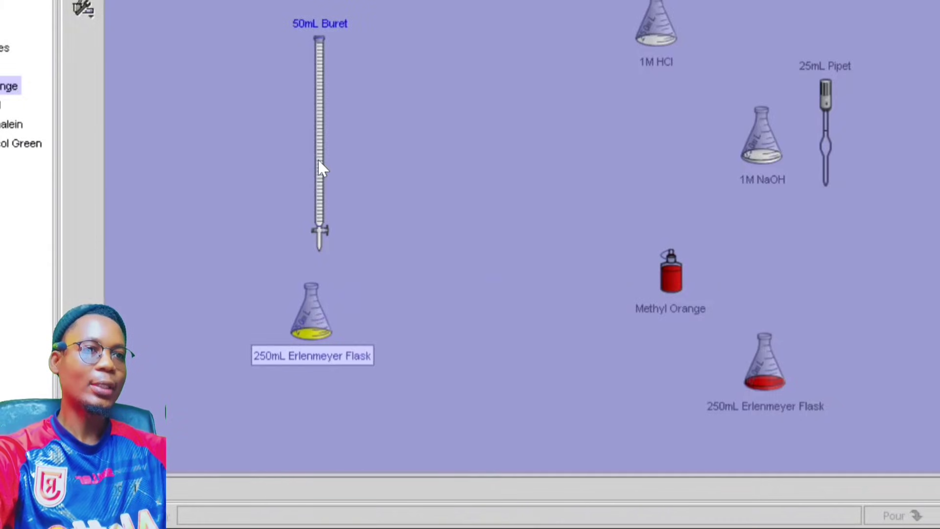
pyautogui.moveTo(319, 161); pyautogui.dragTo(310, 190)
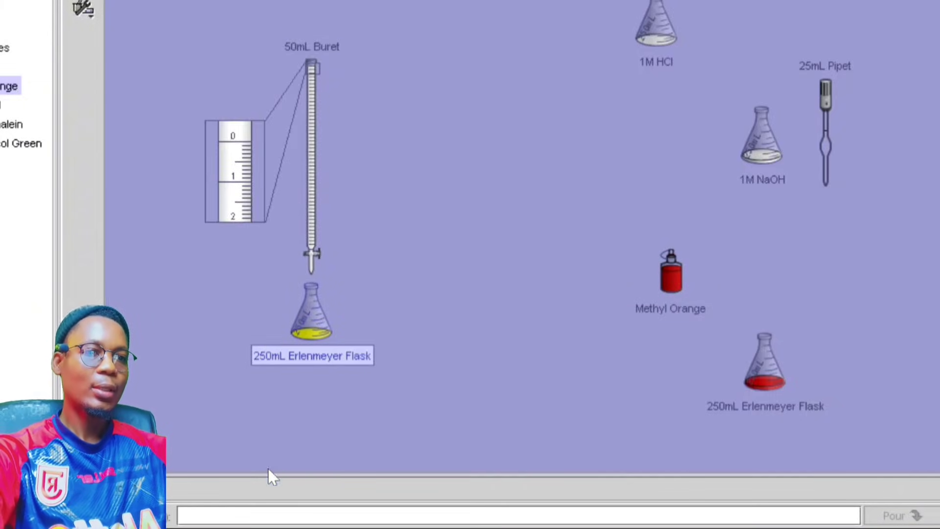
pyautogui.click(265, 516)
pyautogui.write('1')
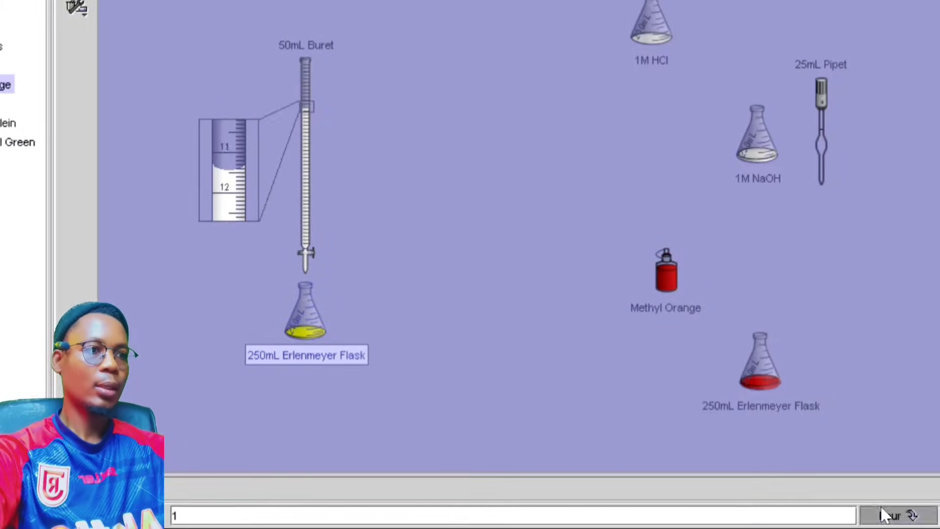
pyautogui.click(889, 515)
pyautogui.click(890, 515)
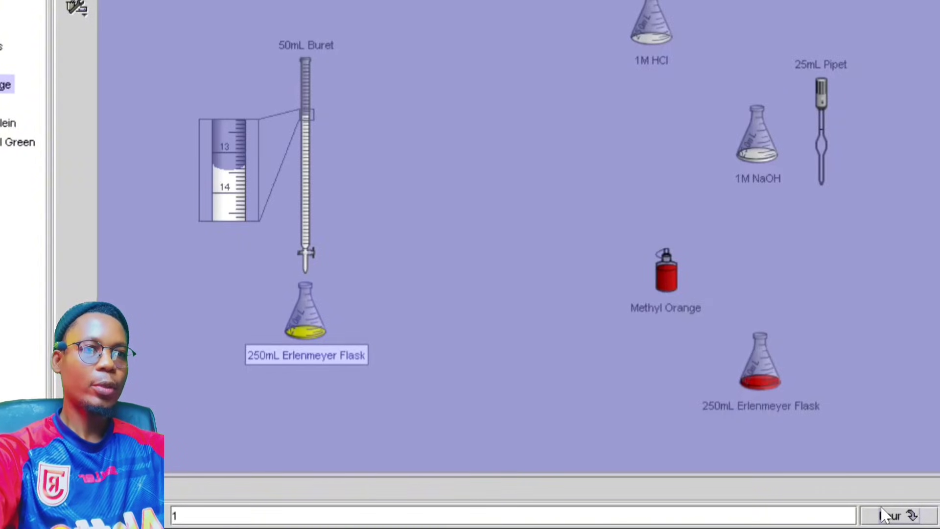
pyautogui.click(889, 515)
pyautogui.click(890, 515)
pyautogui.click(889, 515)
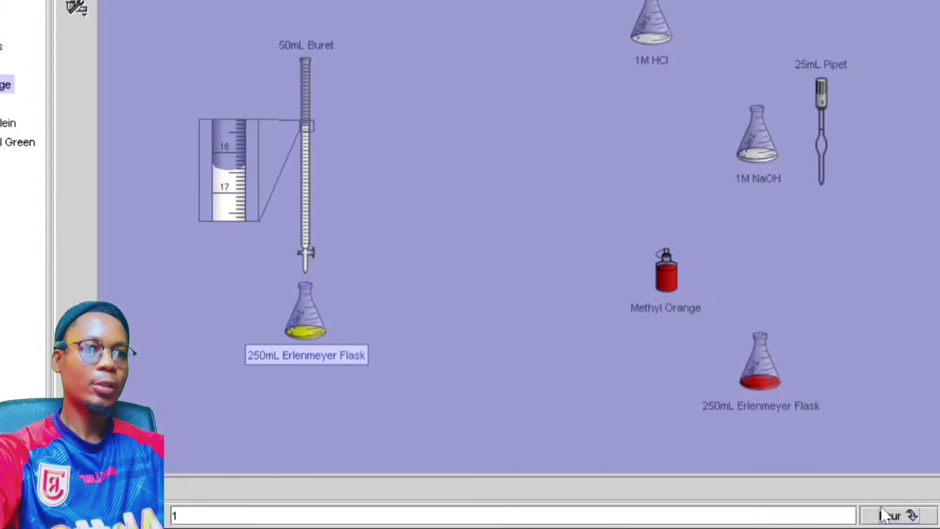
pyautogui.click(884, 514)
pyautogui.click(884, 514)
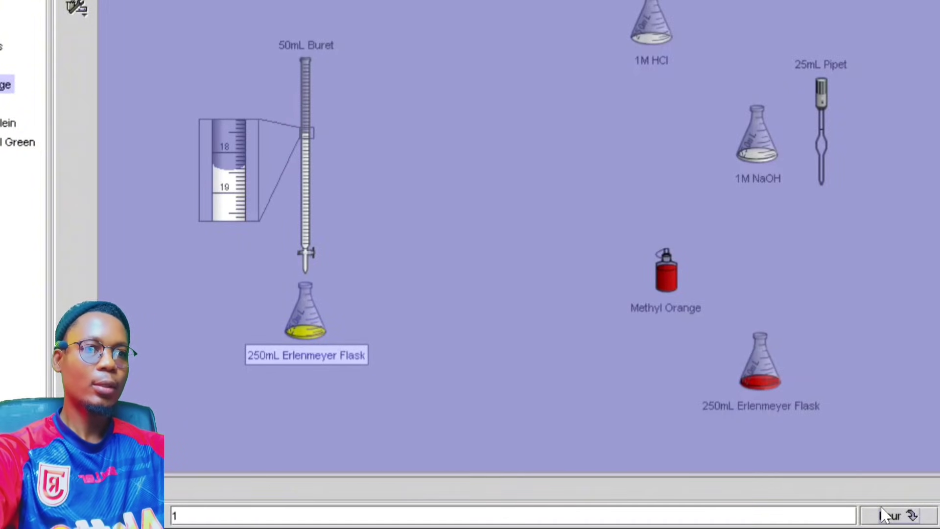
pyautogui.click(884, 514)
pyautogui.click(883, 514)
pyautogui.click(883, 514)
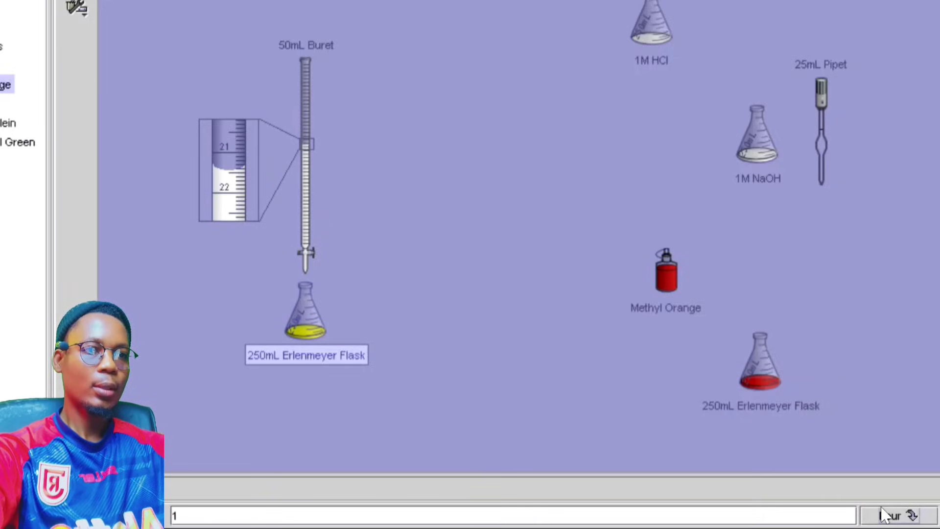
pyautogui.click(883, 514)
pyautogui.click(883, 514)
pyautogui.click(884, 514)
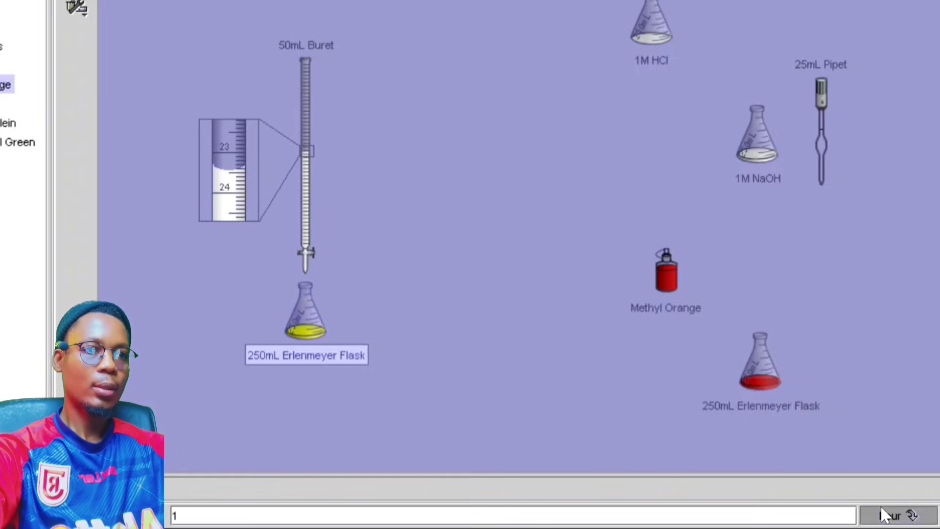
pyautogui.click(884, 514)
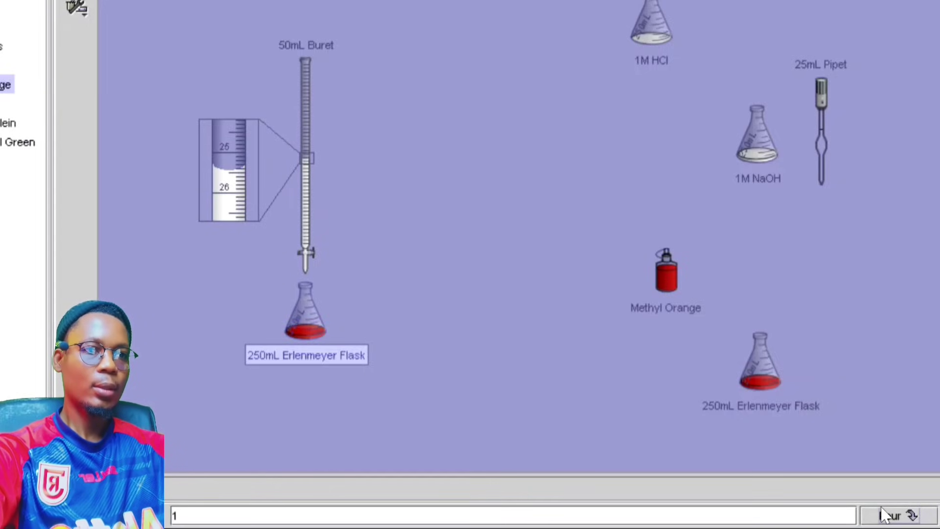
pyautogui.click(883, 514)
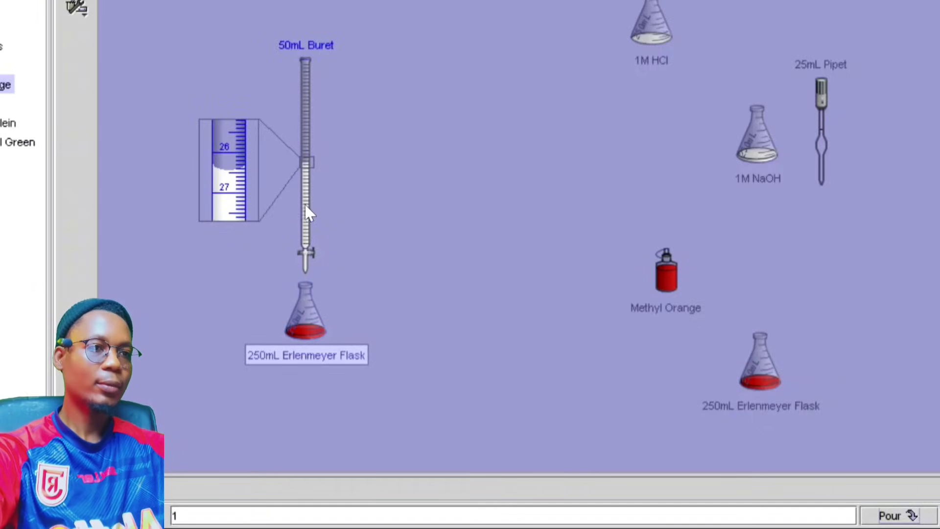
# Move the titrated flask beside the first red one and bring the spare empty Erlenmeyer flask to the open space near the buret.
pyautogui.moveTo(307, 311); pyautogui.dragTo(829, 367)
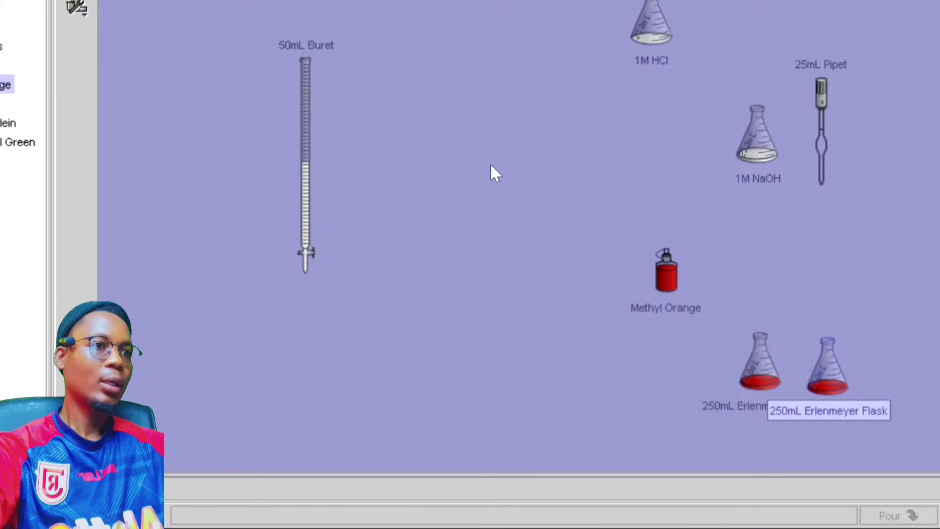
pyautogui.moveTo(496, 29); pyautogui.dragTo(506, 266)
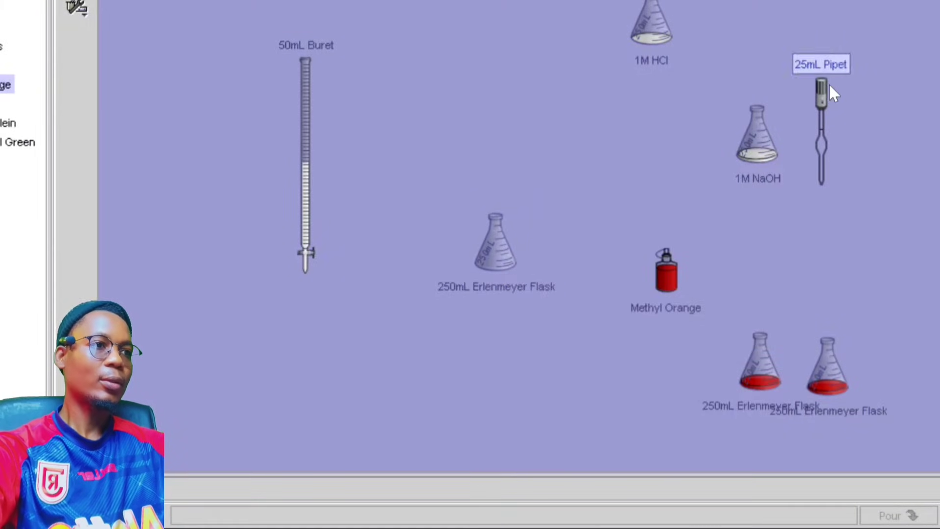
# Transfer 25 mL of 1M NaOH with the 25mL pipet into the empty Erlenmeyer flask near the buret.
pyautogui.moveTo(831, 88); pyautogui.dragTo(764, 35)
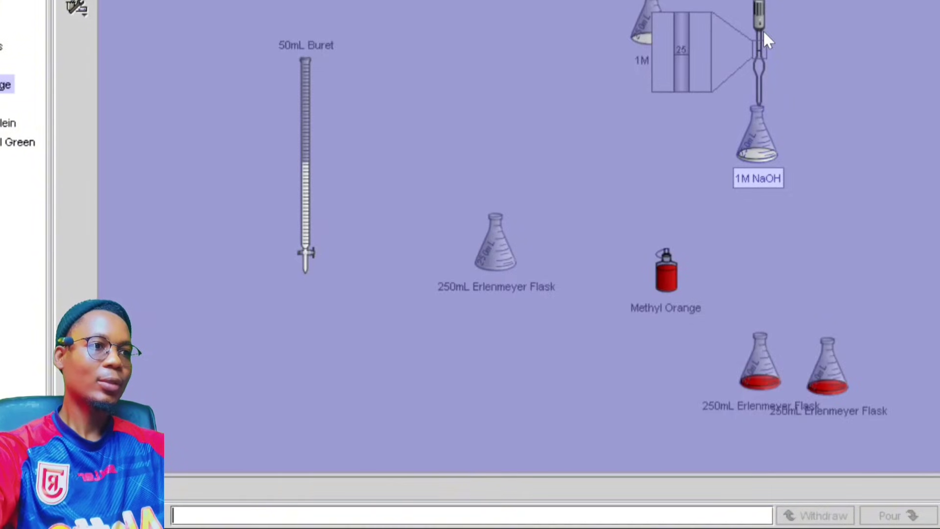
pyautogui.write('25')
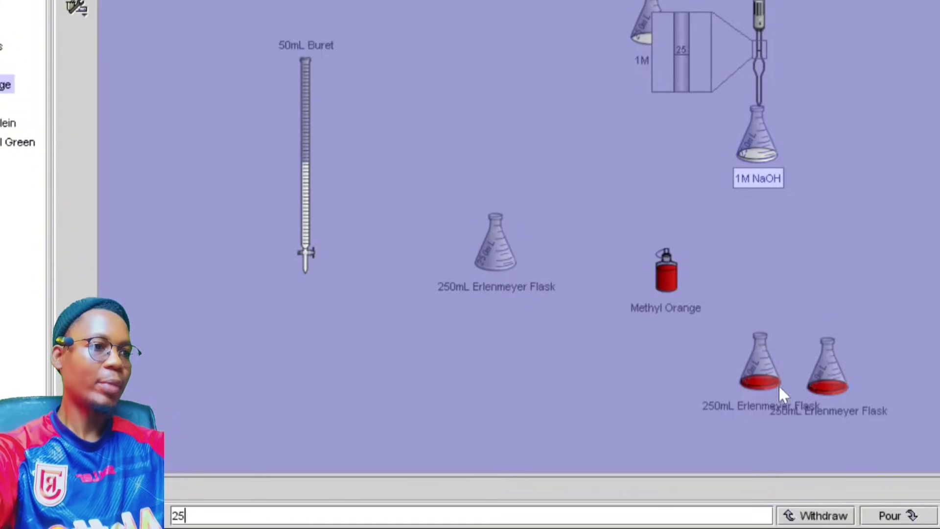
pyautogui.click(852, 518)
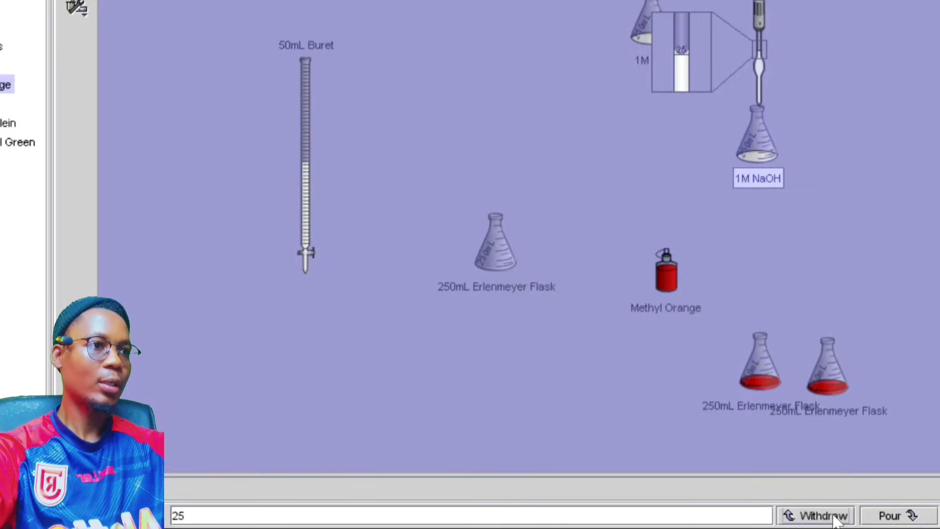
pyautogui.moveTo(760, 26); pyautogui.dragTo(494, 150)
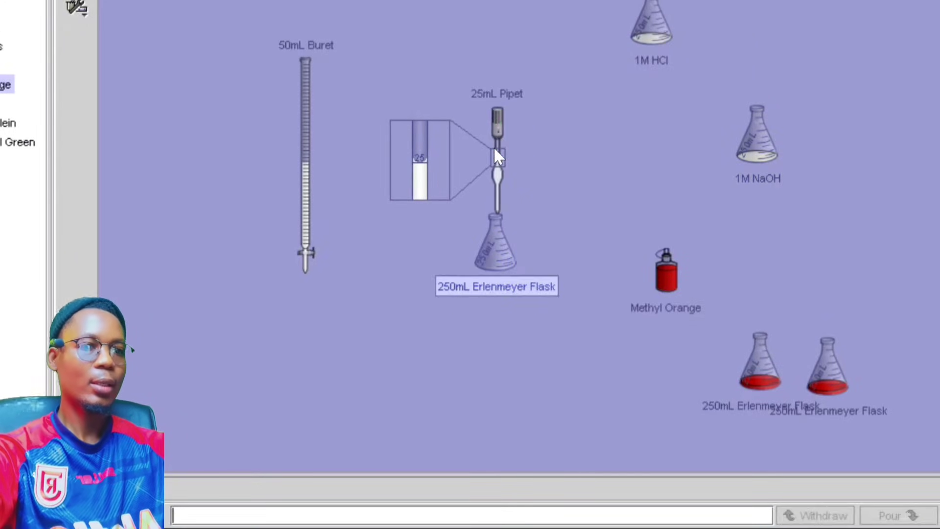
pyautogui.write('25')
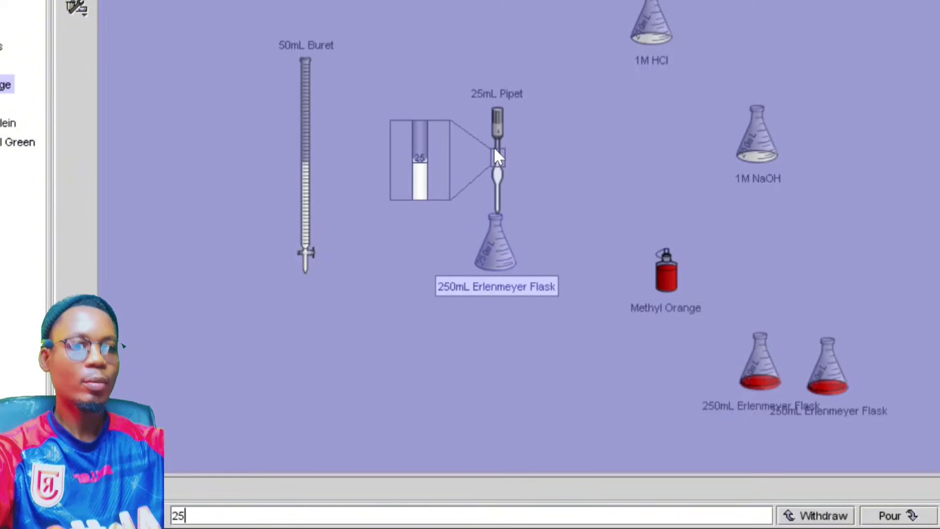
pyautogui.click(887, 517)
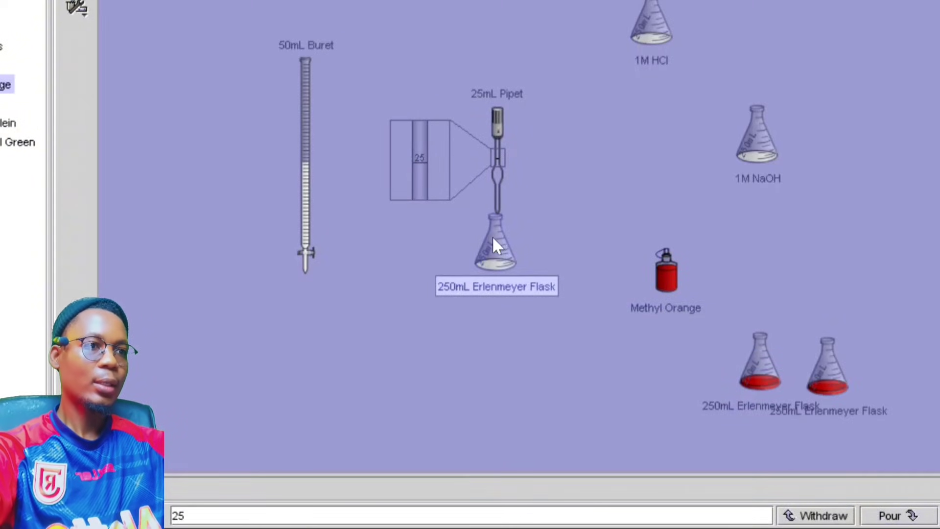
# Move the NaOH flask clear of the pipet, add 1 mL of methyl orange to it and set the indicator bottle aside.
pyautogui.moveTo(493, 235); pyautogui.dragTo(475, 312)
pyautogui.moveTo(666, 276); pyautogui.dragTo(495, 312)
pyautogui.write('1')
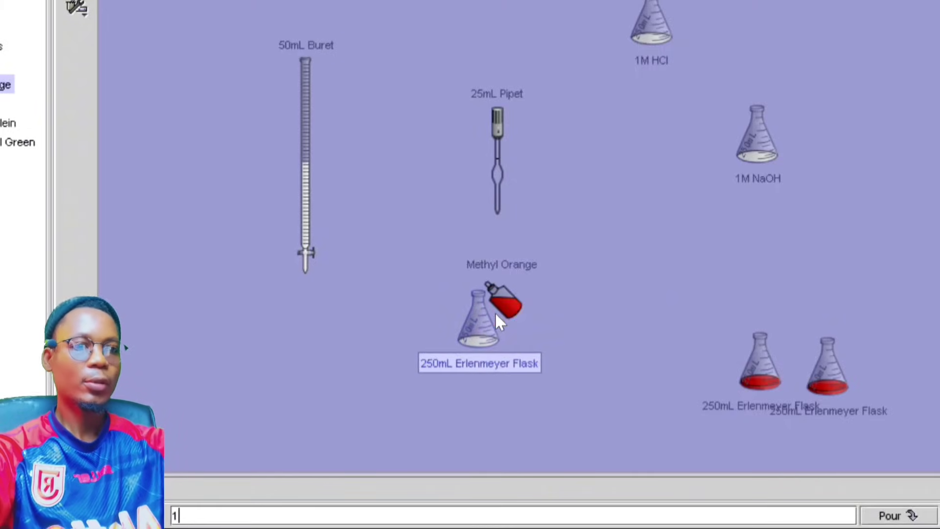
pyautogui.click(891, 517)
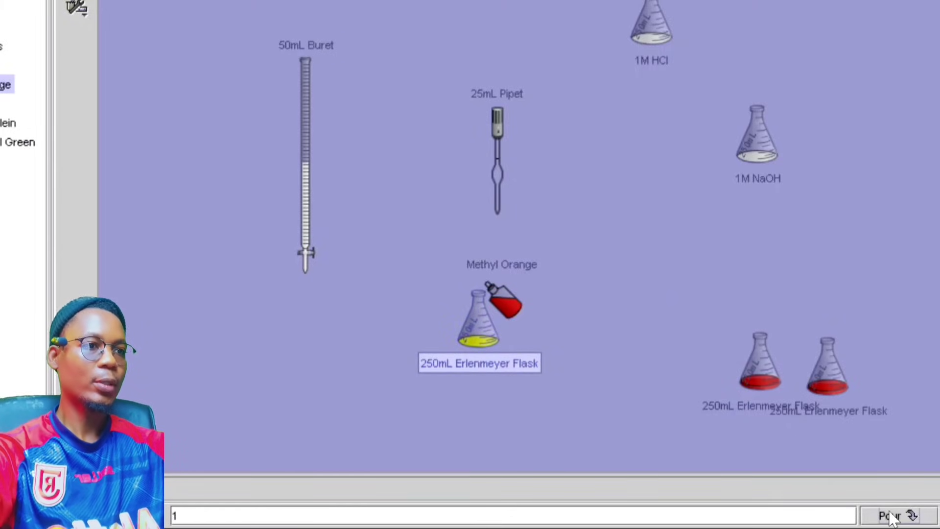
pyautogui.click(505, 303)
pyautogui.moveTo(505, 303); pyautogui.dragTo(600, 245)
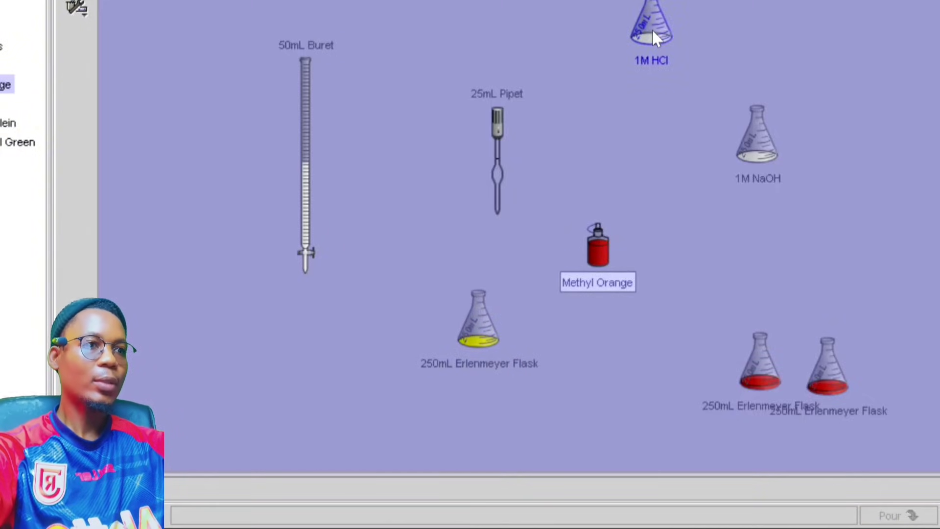
# Remove the remaining liquid from the 50mL buret, refill it with 50 mL of 1M HCl and set the HCl flask beside the NaOH.
pyautogui.click(305, 117)
pyautogui.rightClick(304, 116)
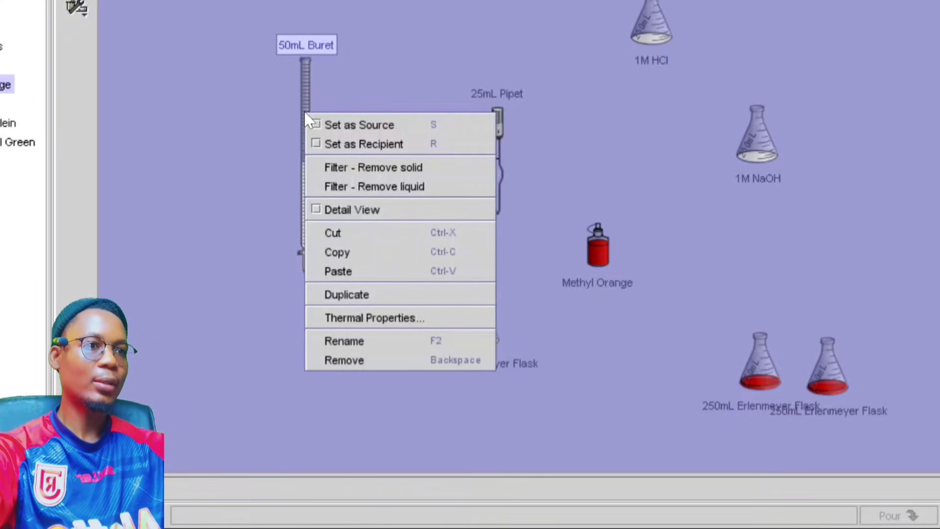
pyautogui.click(359, 181)
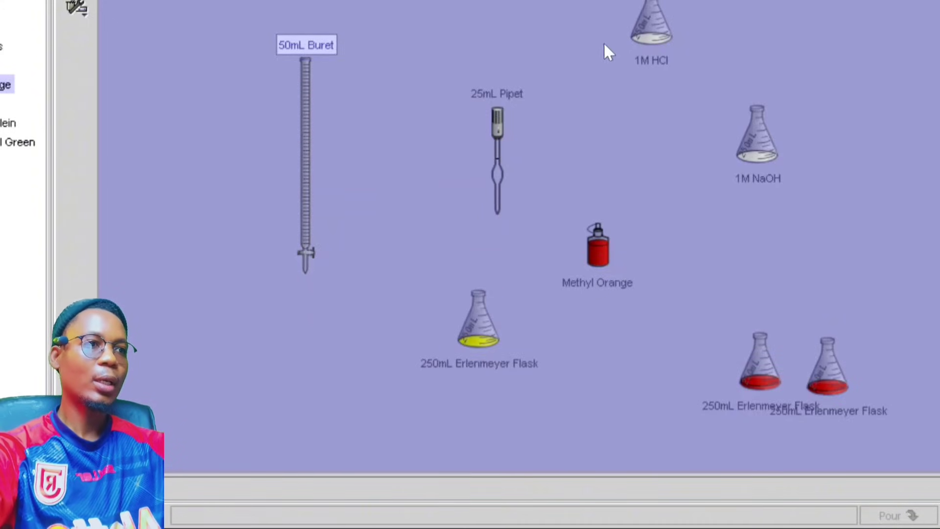
pyautogui.moveTo(646, 29); pyautogui.dragTo(314, 119)
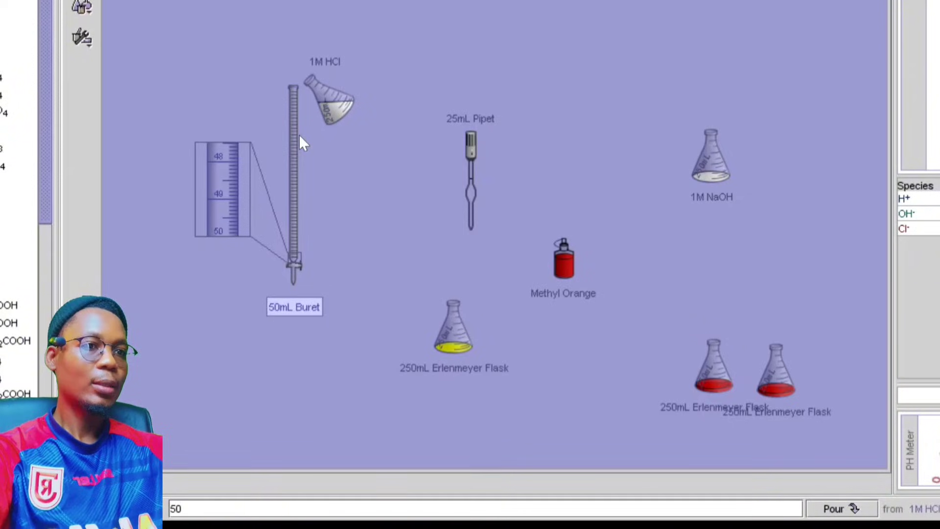
pyautogui.click(837, 509)
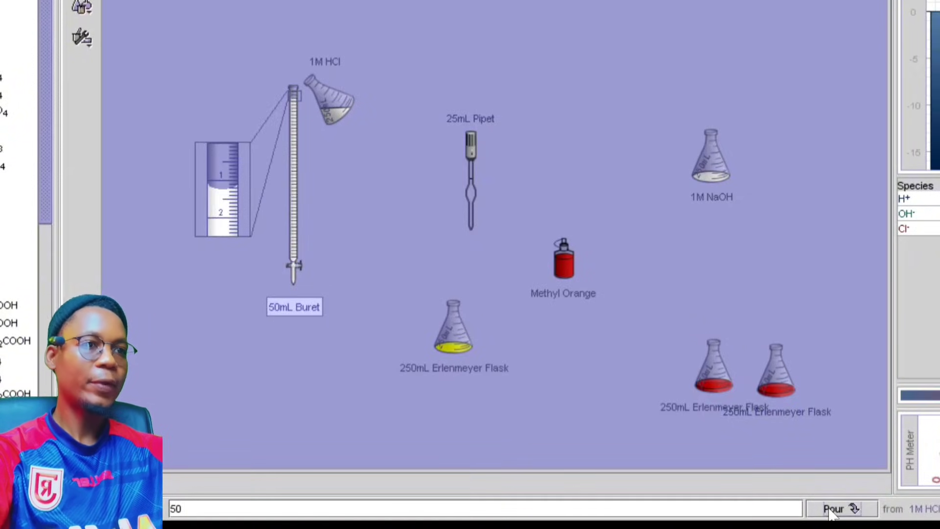
pyautogui.moveTo(328, 101); pyautogui.dragTo(785, 158)
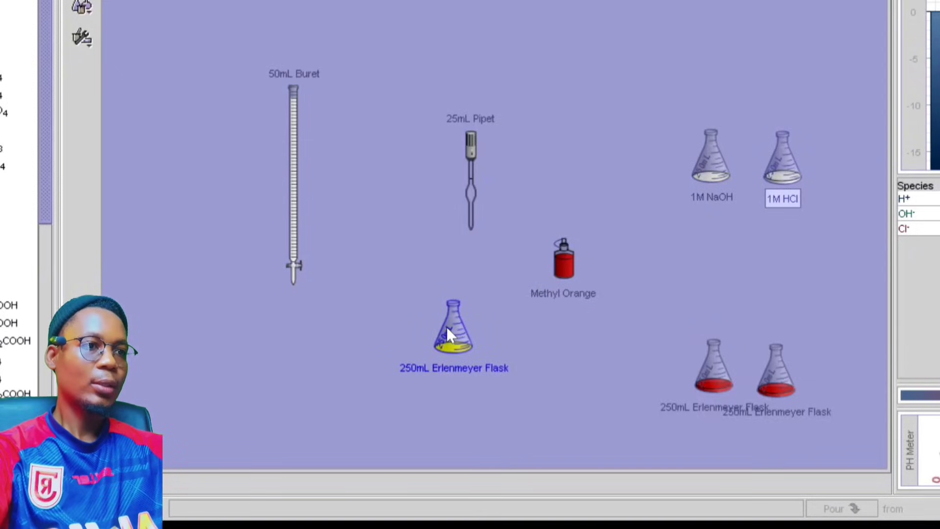
# Titrate the yellow flask under the buret with 1 mL portions of HCl, about 26 mL in total, until red, and move it beside the two red flasks.
pyautogui.moveTo(447, 327); pyautogui.dragTo(289, 327)
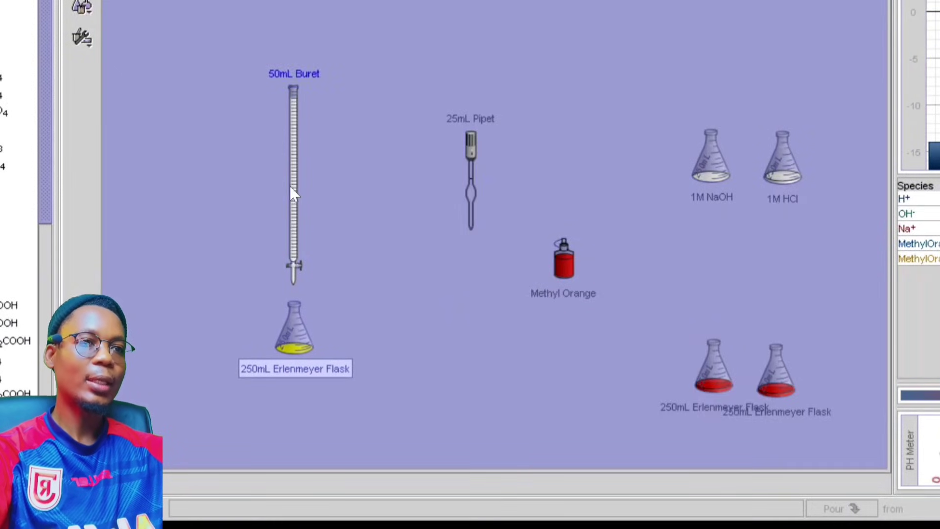
pyautogui.moveTo(292, 193); pyautogui.dragTo(294, 207)
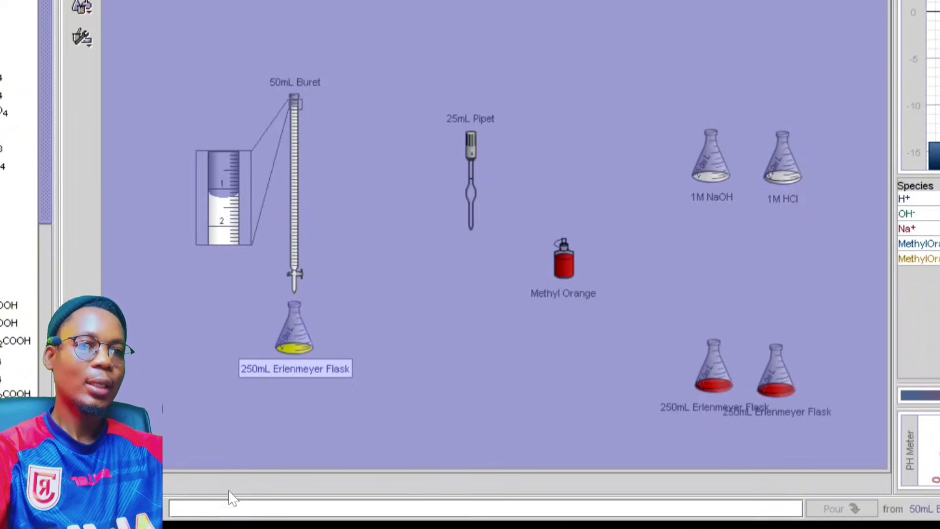
pyautogui.click(222, 506)
pyautogui.write('1')
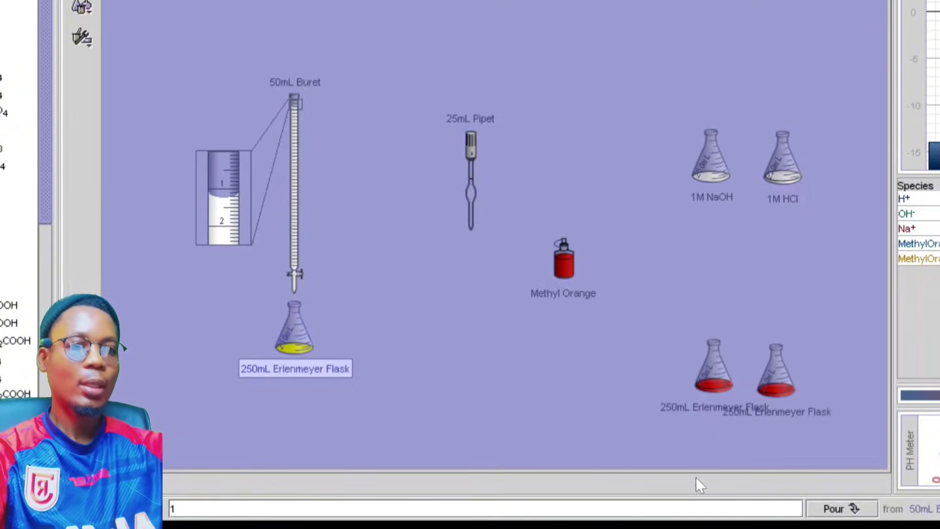
pyautogui.click(838, 509)
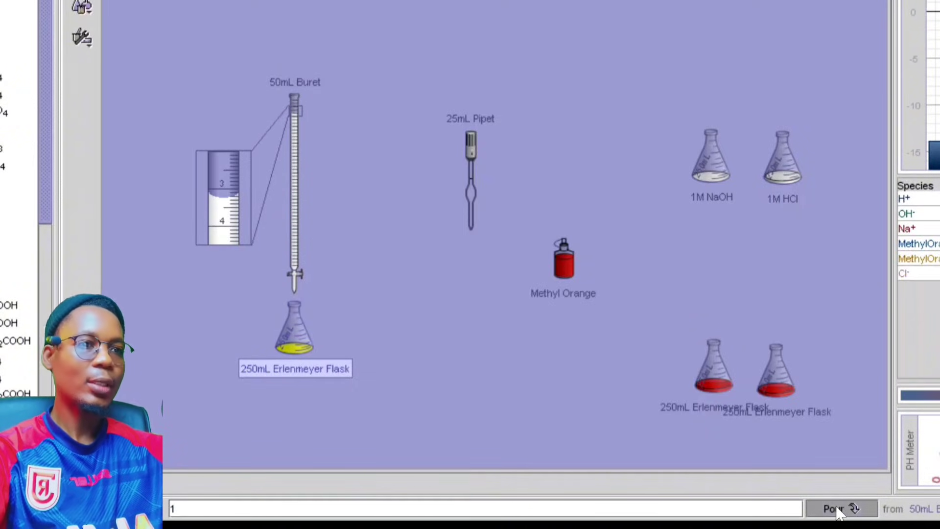
pyautogui.click(838, 509)
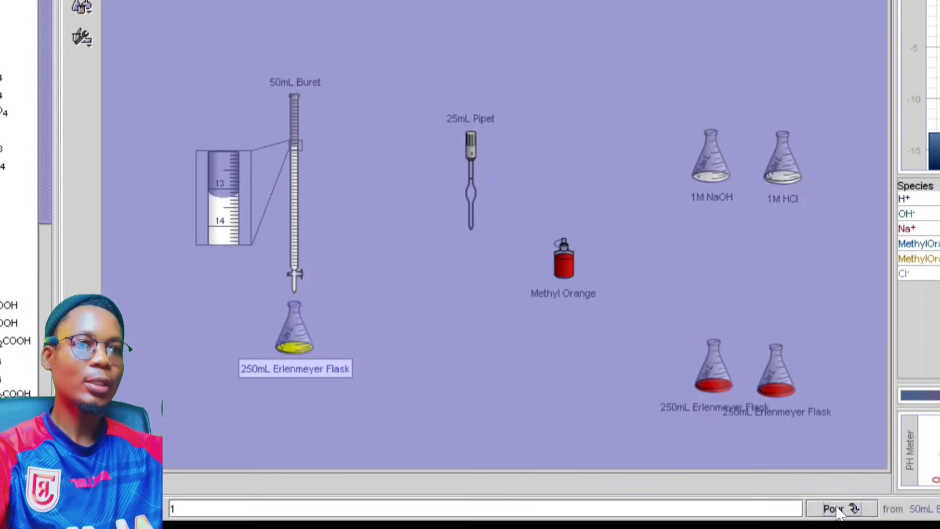
pyautogui.click(838, 509)
pyautogui.click(839, 509)
pyautogui.click(838, 509)
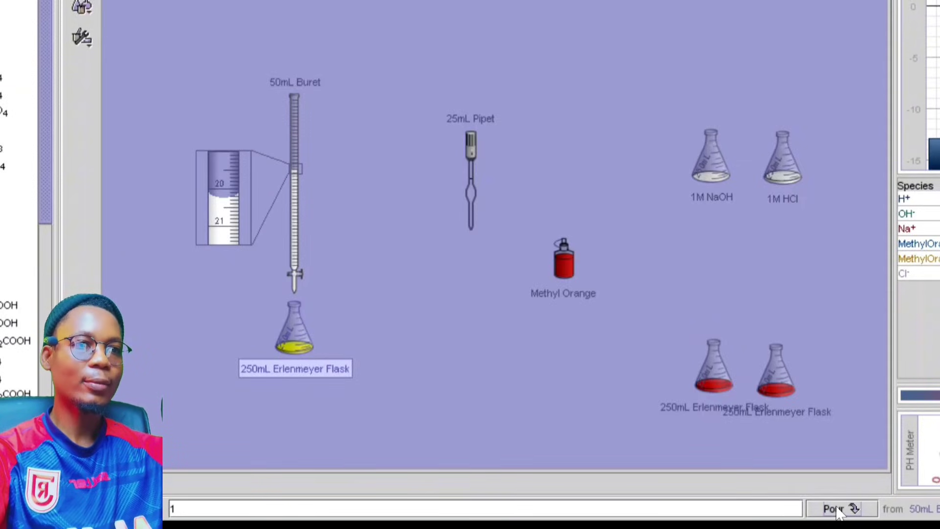
pyautogui.click(838, 509)
pyautogui.click(838, 509)
pyautogui.click(838, 509)
pyautogui.click(838, 509)
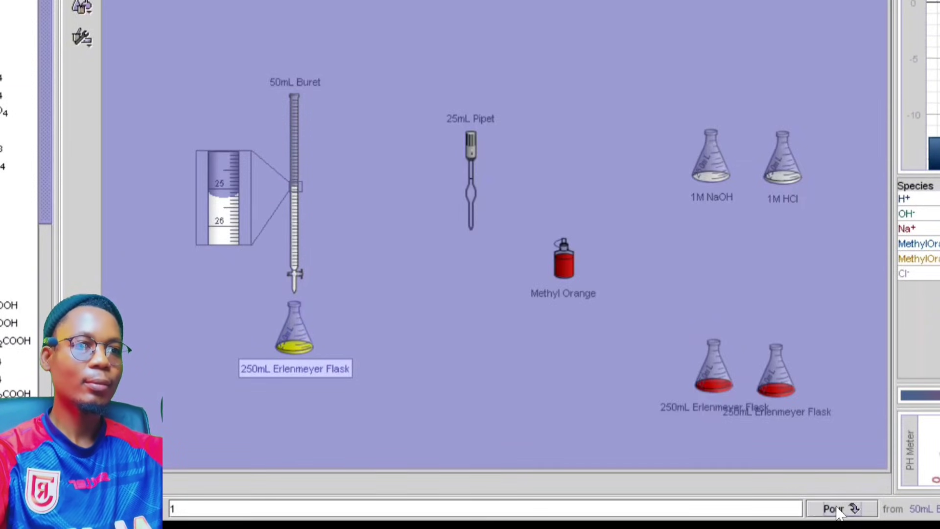
pyautogui.click(838, 509)
pyautogui.click(838, 509)
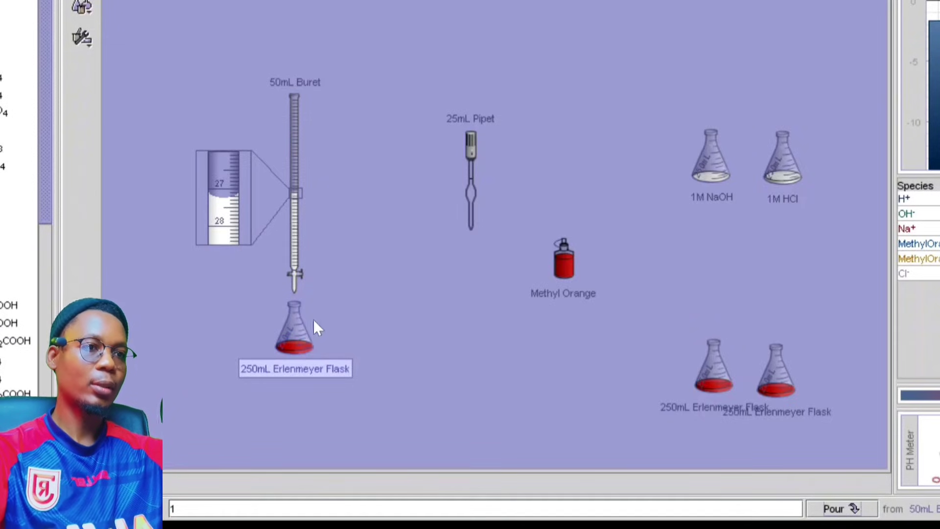
pyautogui.moveTo(294, 328); pyautogui.dragTo(653, 377)
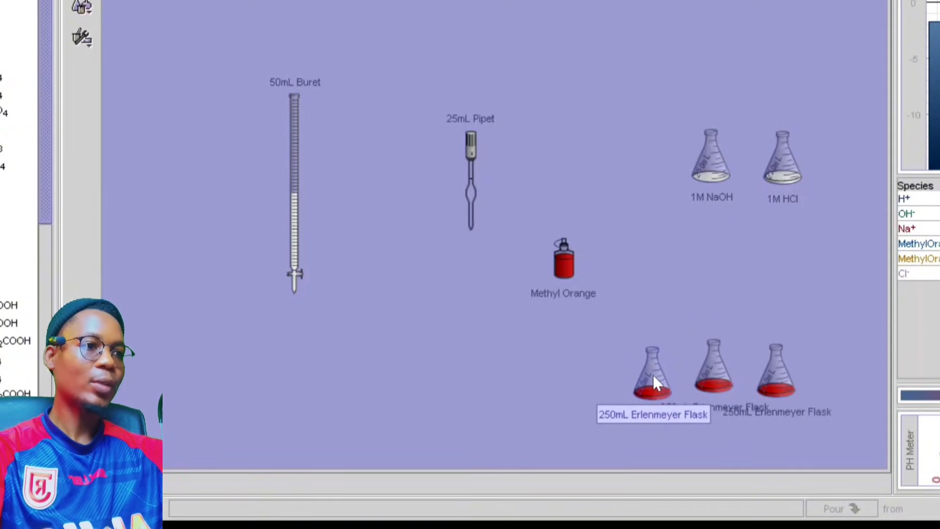